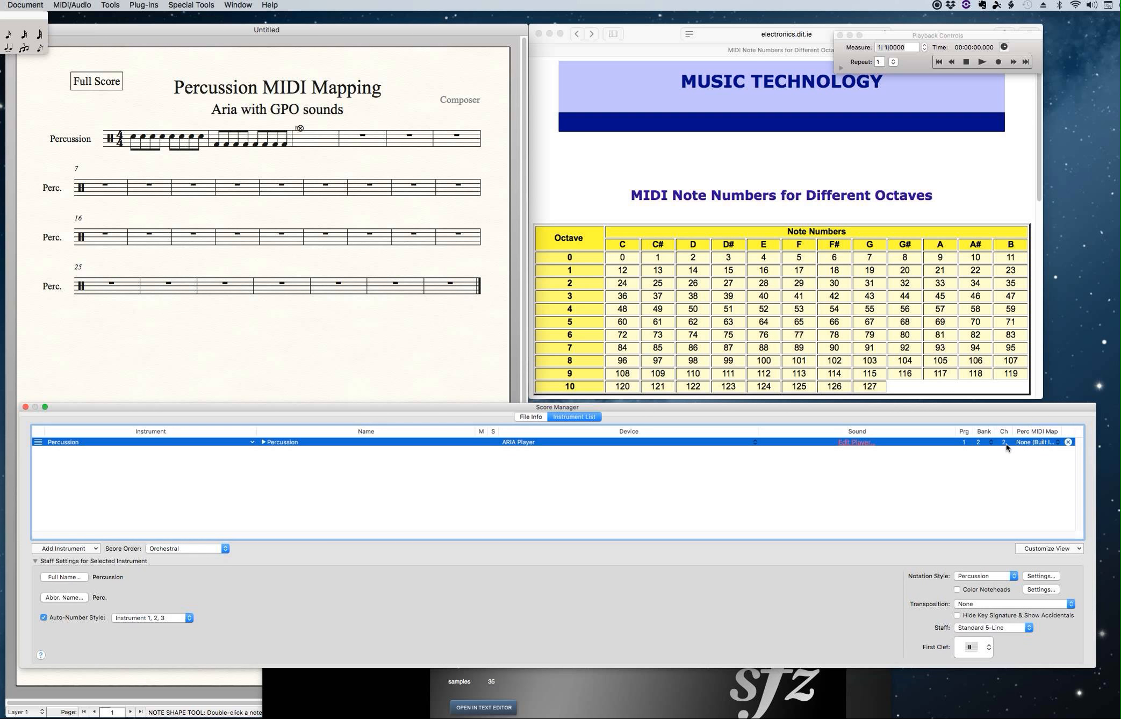
# Step: Open the Bank 2 ARIA Player from Audio Units Banks & Effects and arrange both windows for viewing its keyboard
pyautogui.click(72, 5)
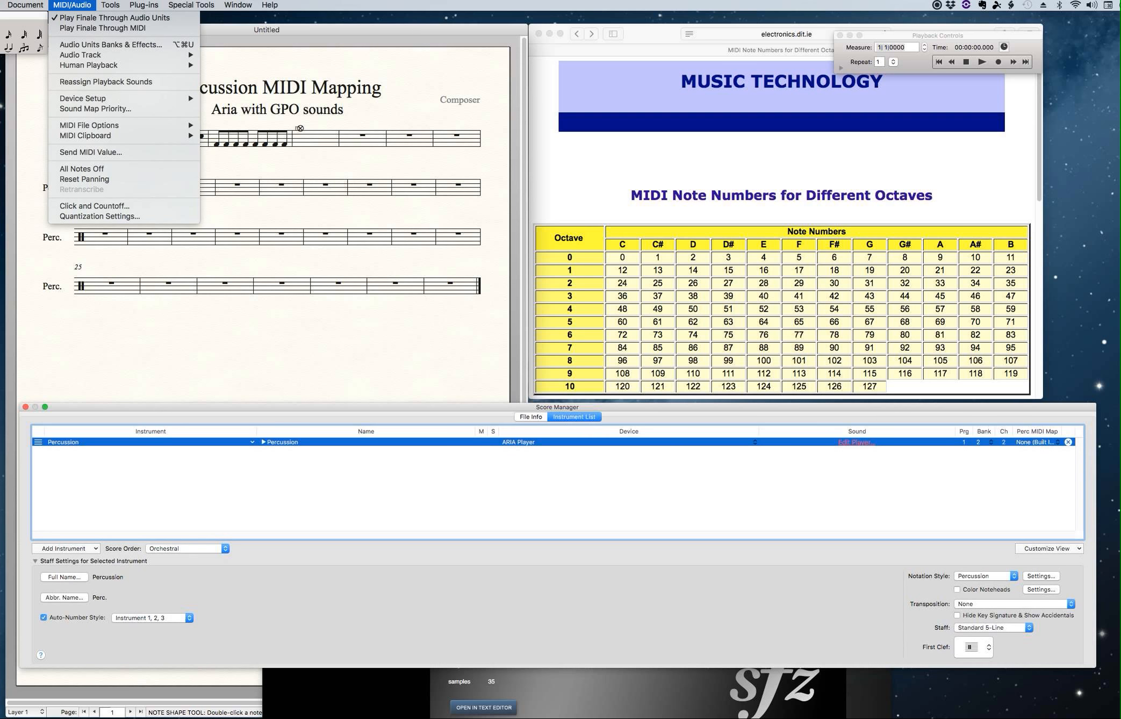
pyautogui.click(92, 45)
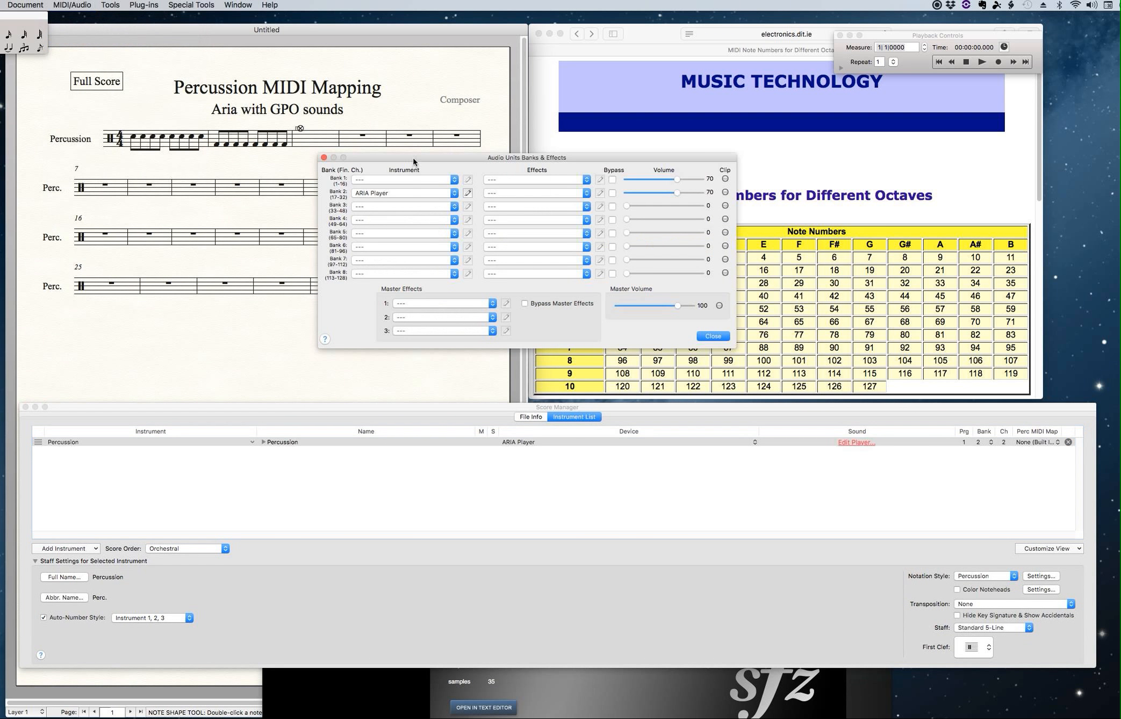
pyautogui.moveTo(414, 158); pyautogui.dragTo(483, 154)
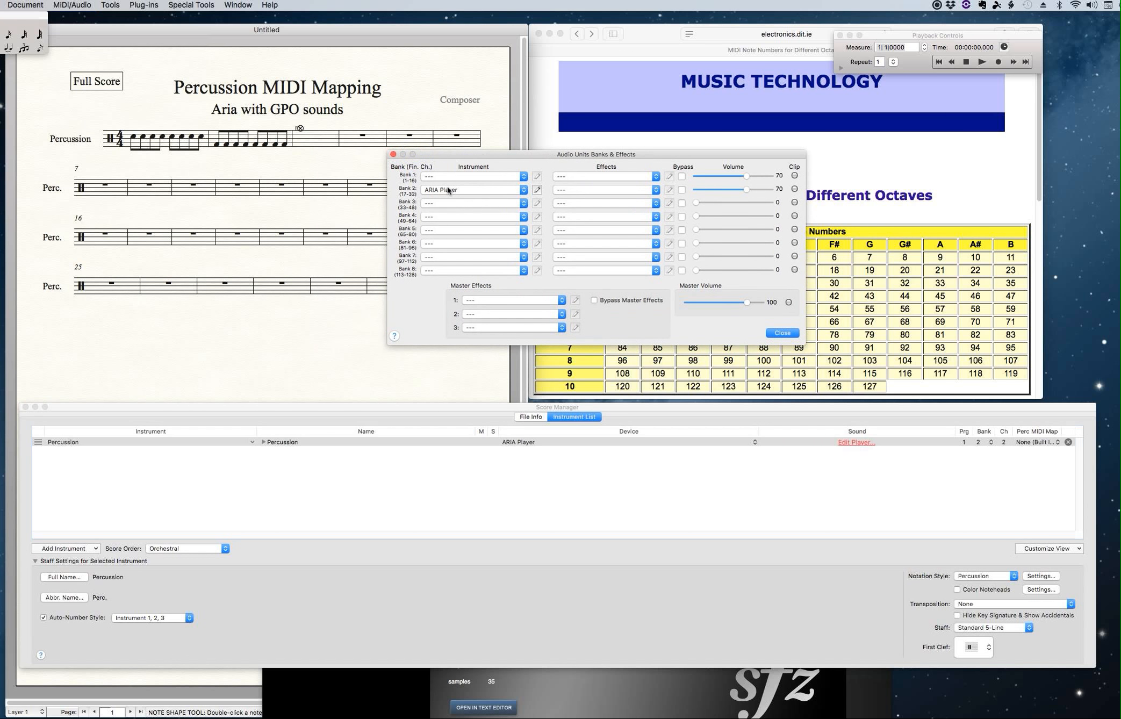
pyautogui.click(537, 191)
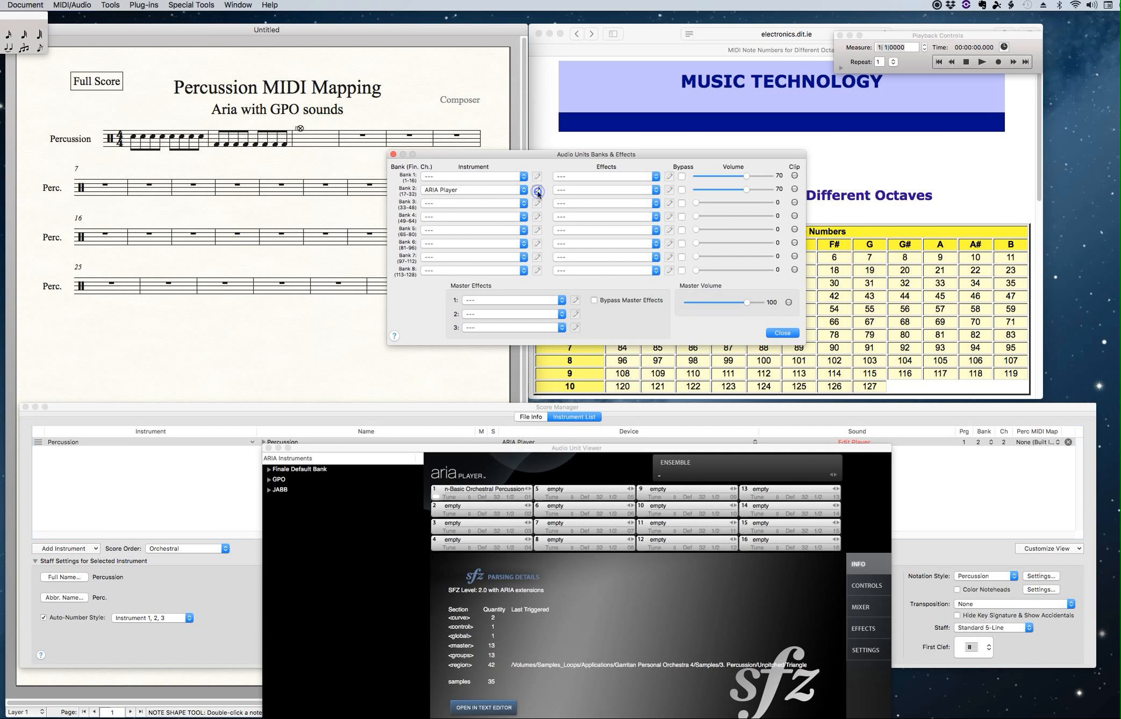
pyautogui.moveTo(480, 449); pyautogui.dragTo(437, 381)
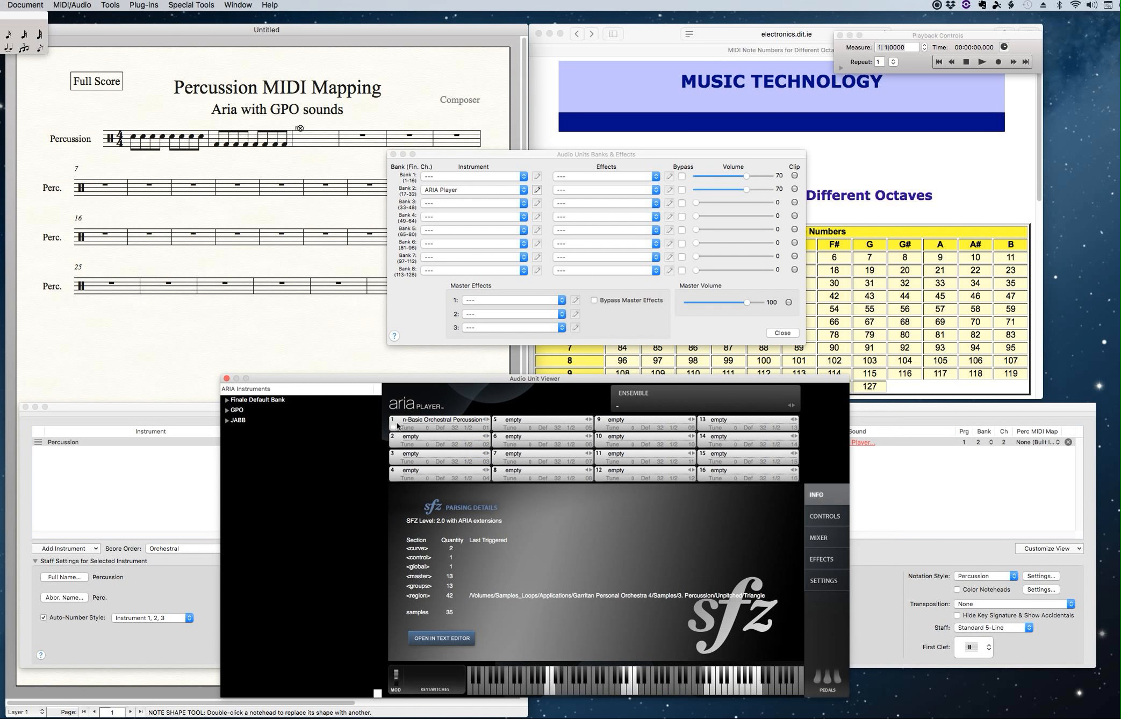
# Step: Set the Percussion instrument's playback channel to 1 in the Score Manager
pyautogui.doubleClick(1007, 441)
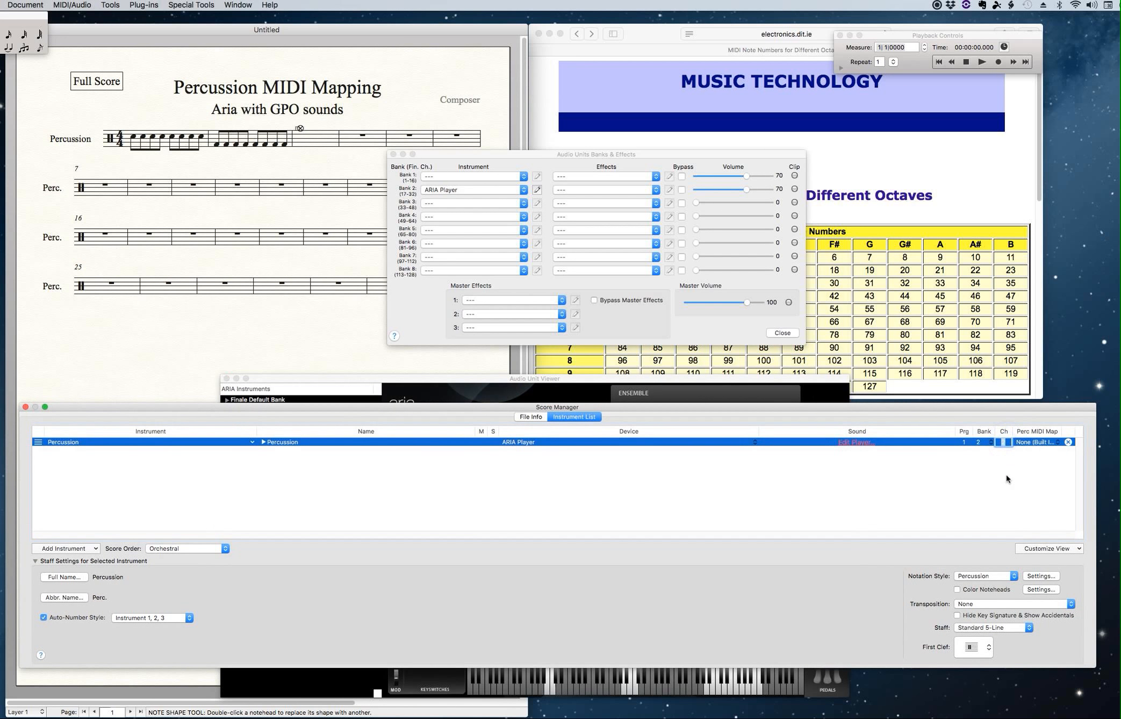
pyautogui.write('1')
pyautogui.press('Return')
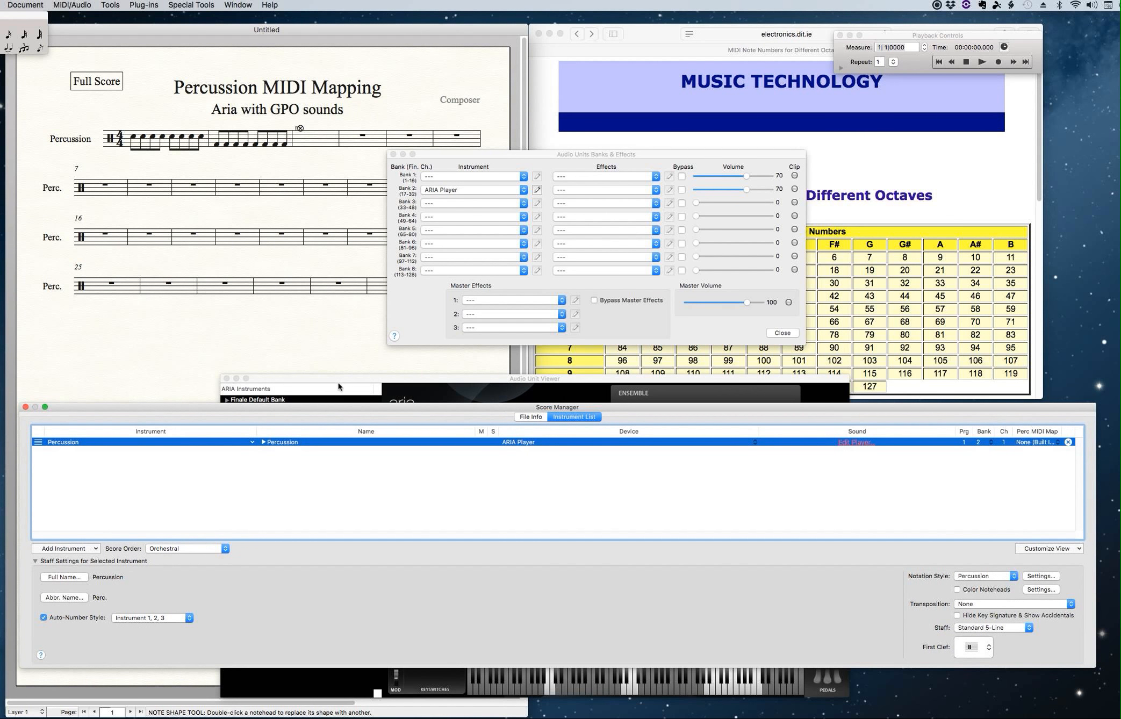
# Step: Bring the ARIA Player forward and audition keys in the middle highlighted range of n-Basic Orchestral Percussion
pyautogui.click(340, 380)
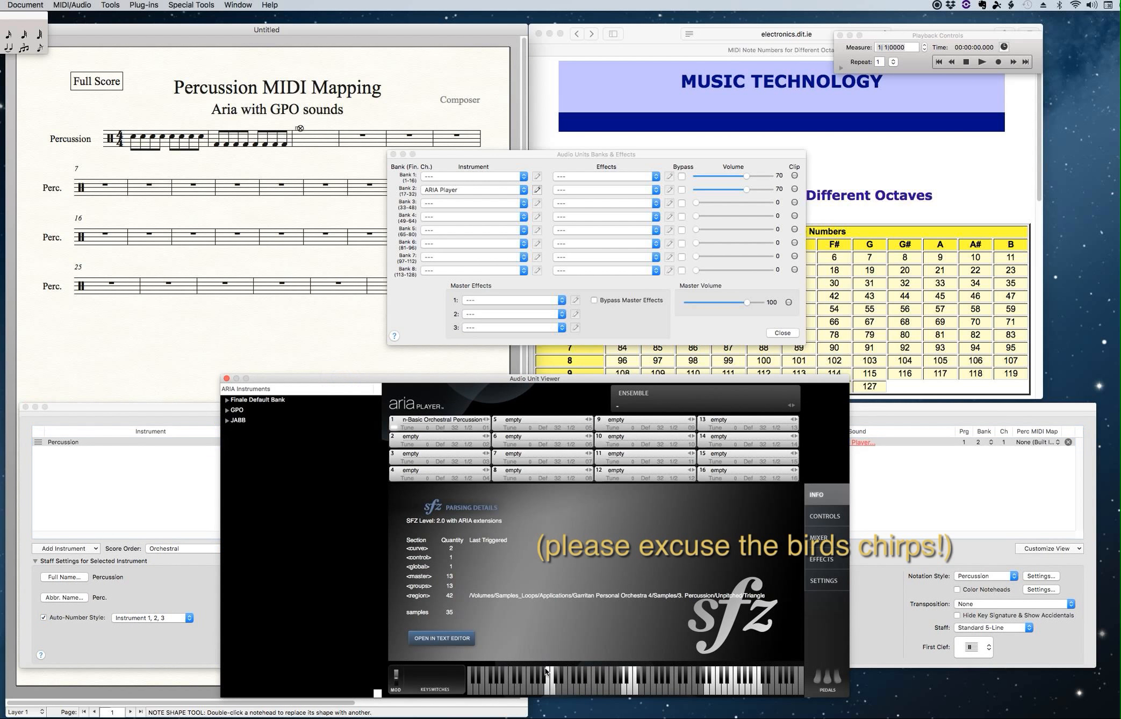
pyautogui.click(624, 688)
pyautogui.click(633, 689)
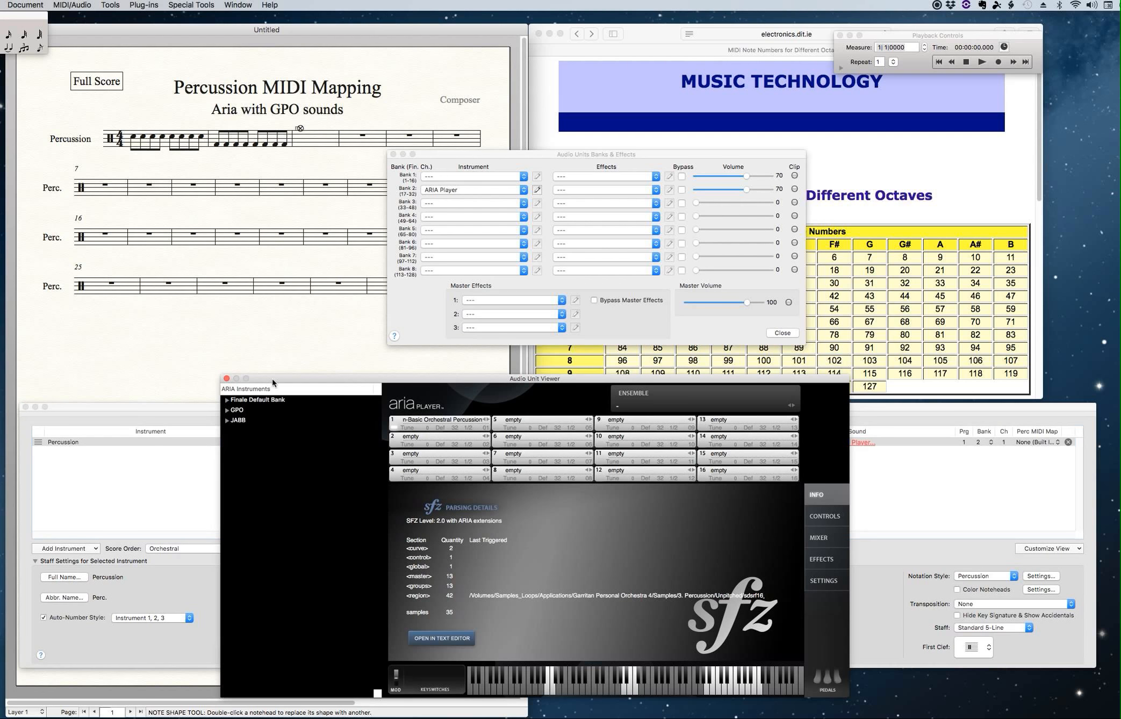
# Step: Browse the ARIA instruments to the GPO Notation library's 3. Percussion folder
pyautogui.click(226, 410)
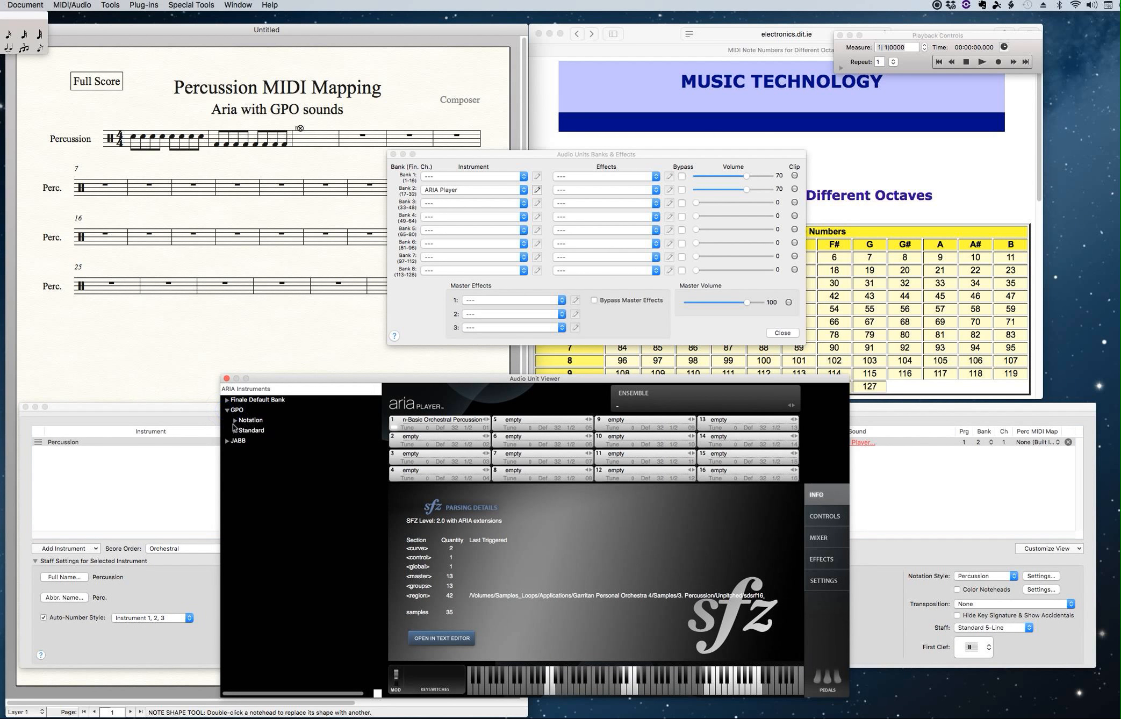
pyautogui.click(234, 420)
pyautogui.click(243, 452)
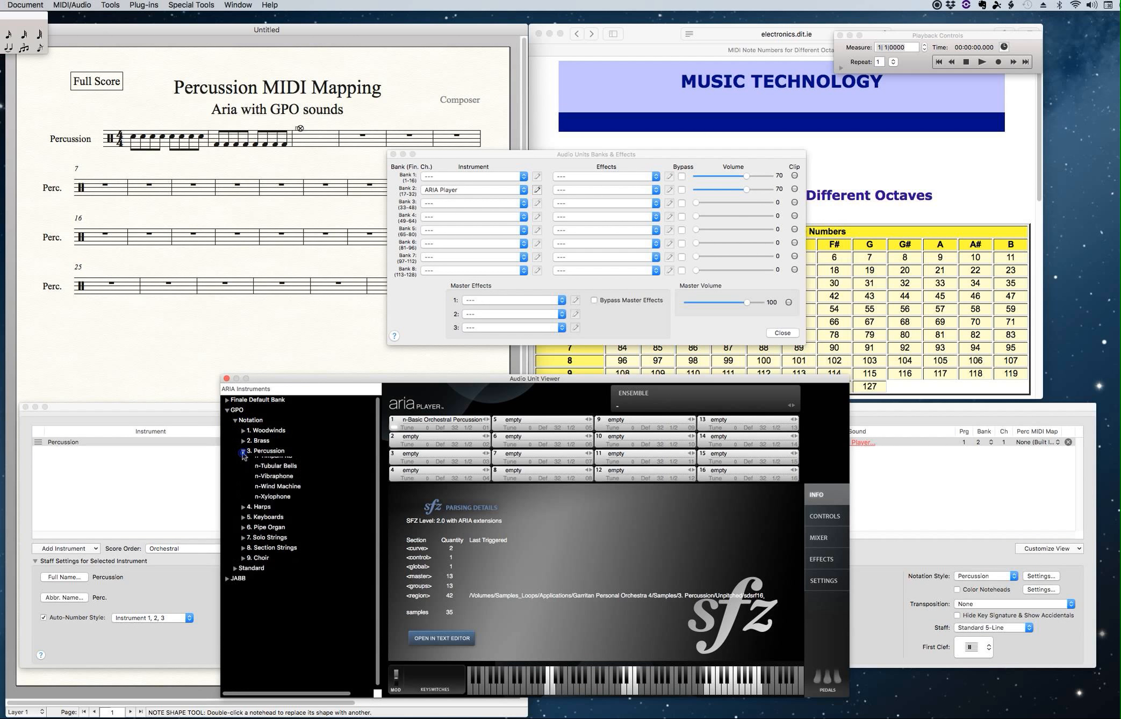
# Step: Audition percussion sounds across the low, middle and high highlighted ranges of the ARIA Player keyboard
pyautogui.click(551, 693)
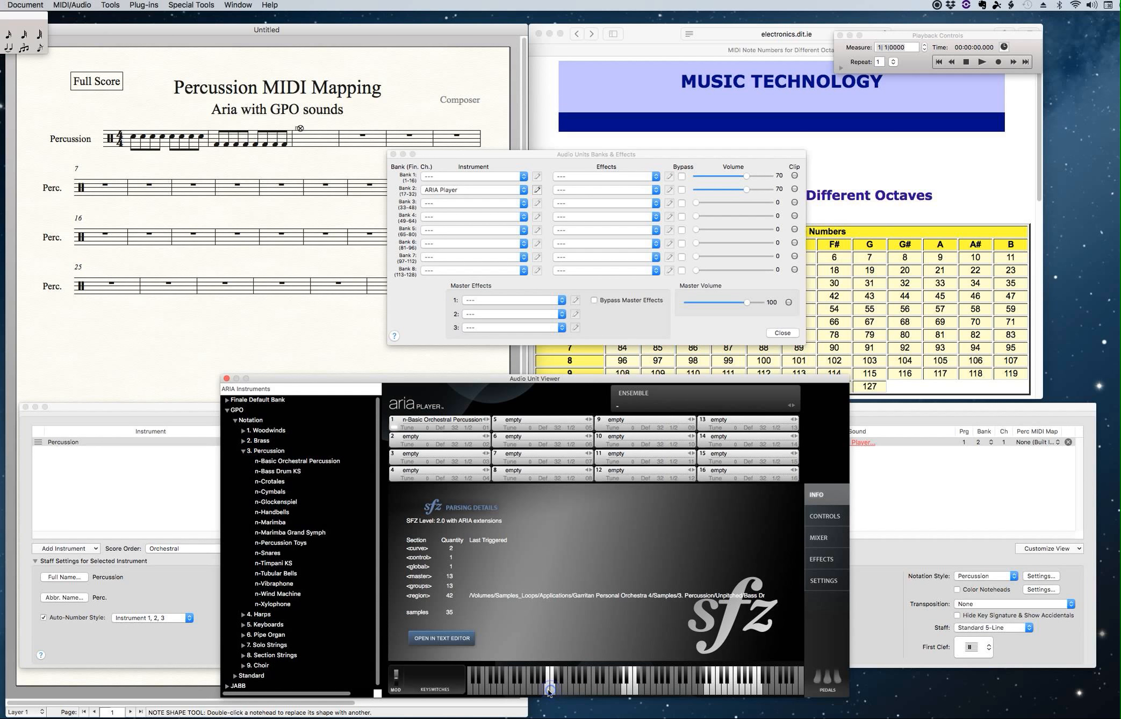
pyautogui.click(623, 690)
pyautogui.click(624, 690)
pyautogui.click(630, 679)
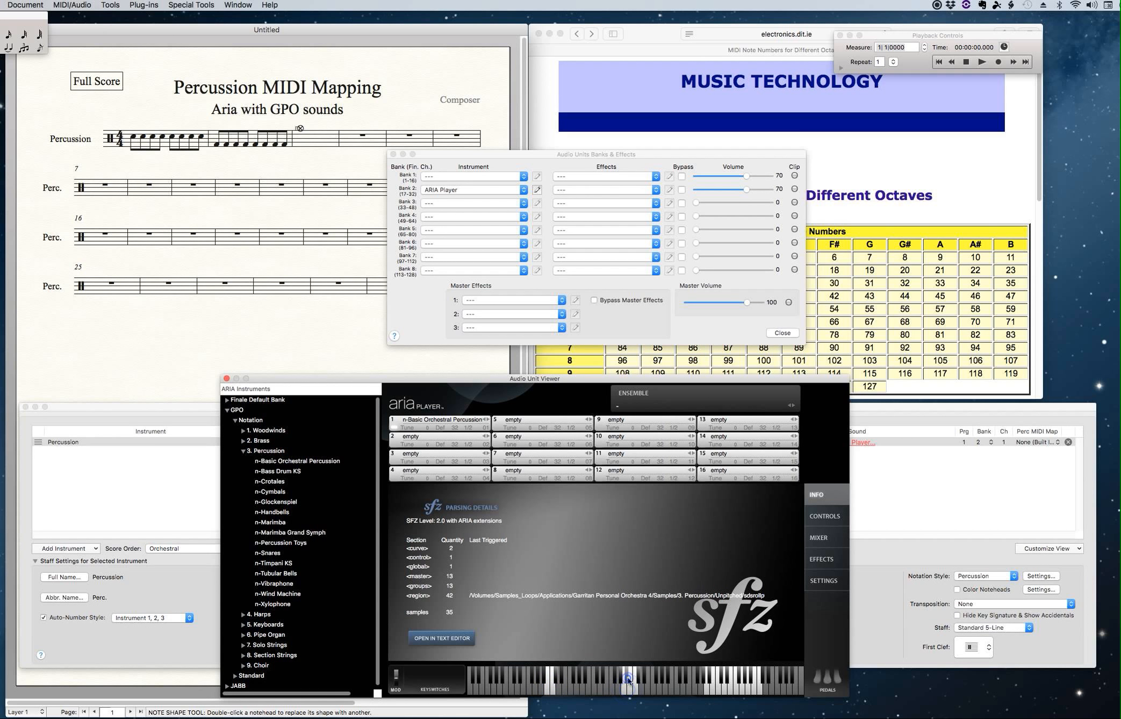
pyautogui.click(711, 691)
pyautogui.click(713, 691)
pyautogui.click(720, 691)
pyautogui.click(759, 690)
pyautogui.click(750, 686)
# Step: Close the Audio Units Banks & Effects and ARIA Player windows and play back the two-measure percussion passage
pyautogui.click(267, 326)
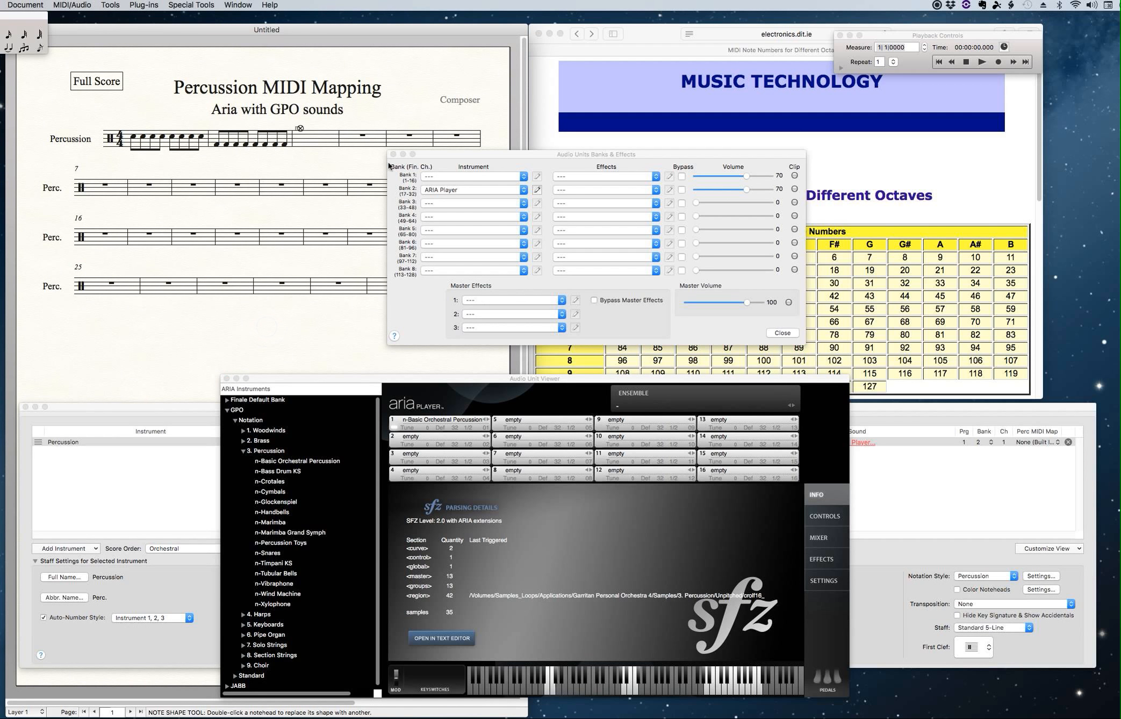
pyautogui.click(394, 154)
pyautogui.click(228, 378)
pyautogui.click(278, 333)
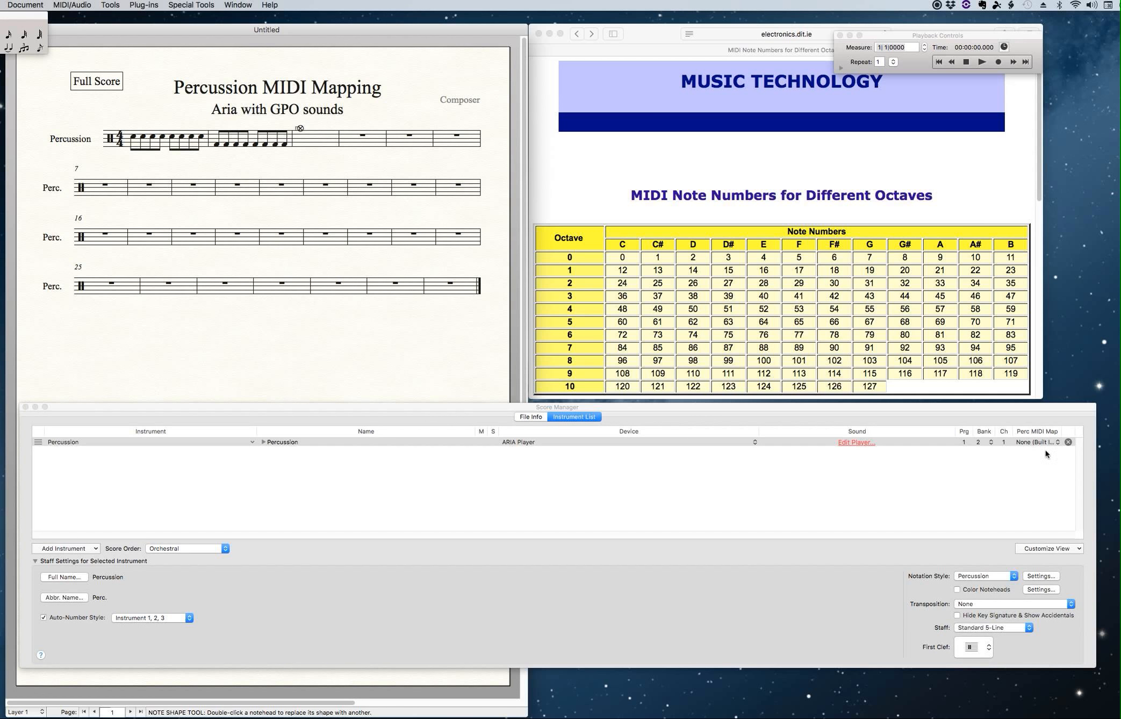
pyautogui.click(982, 62)
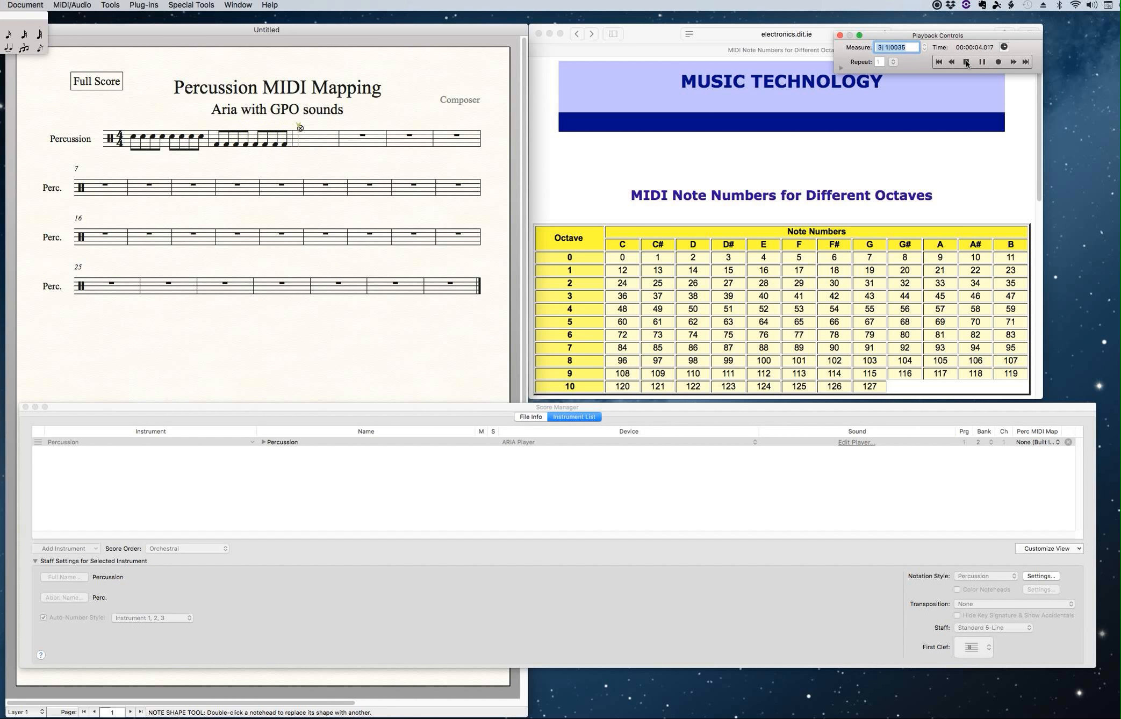
pyautogui.click(966, 62)
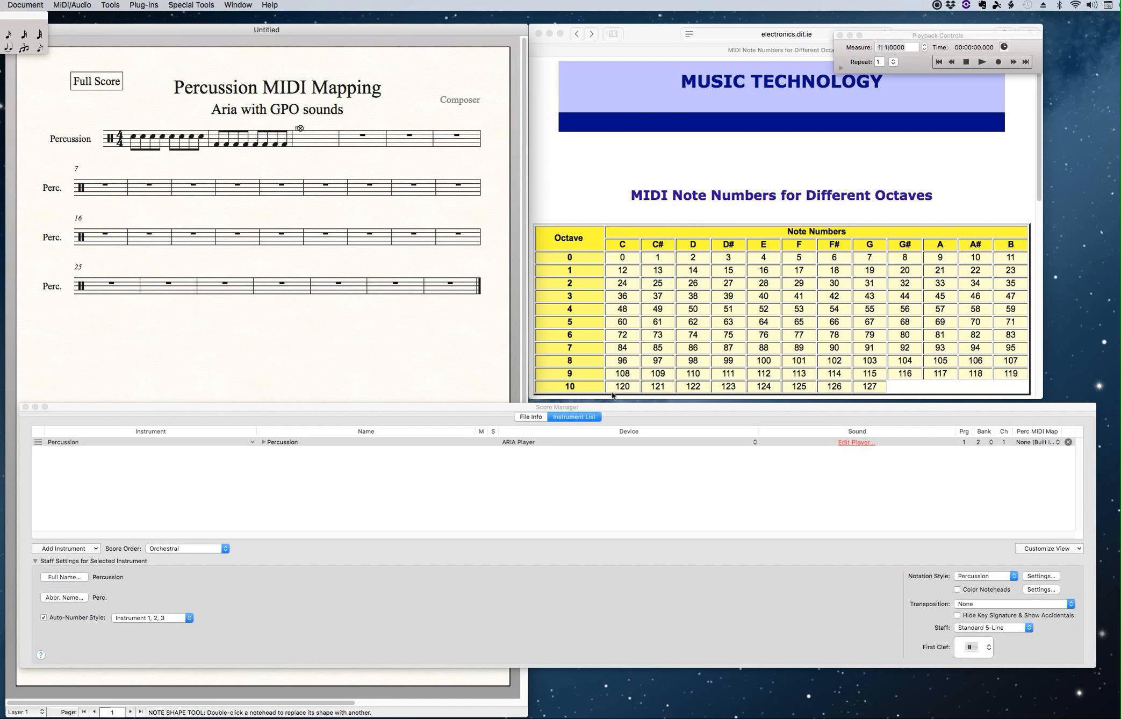
# Step: Set the Percussion instrument's Perc MIDI Map to General MIDI and play back the passage
pyautogui.click(1028, 442)
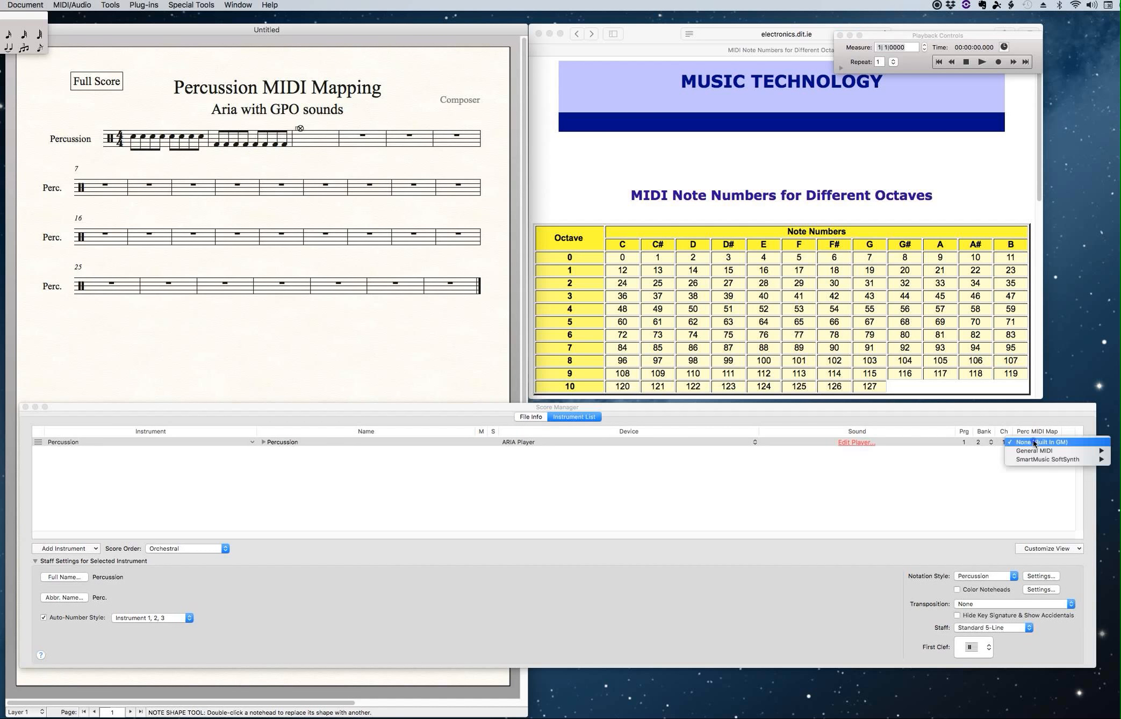
pyautogui.moveTo(1032, 450)
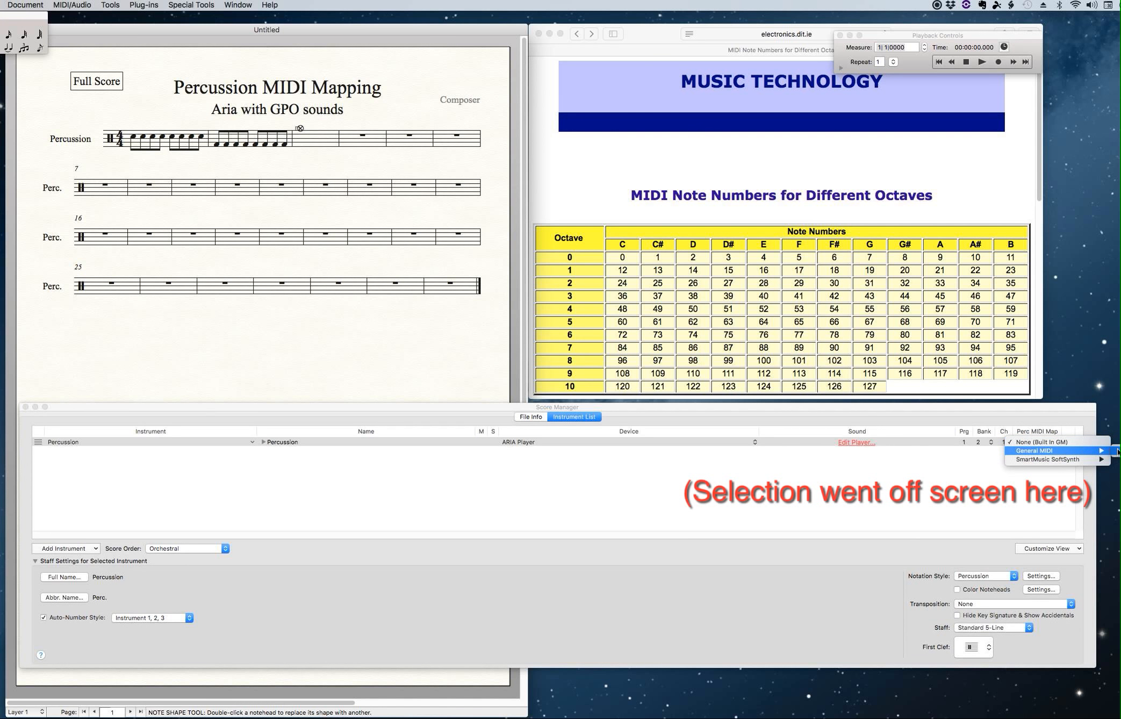
pyautogui.click(1118, 451)
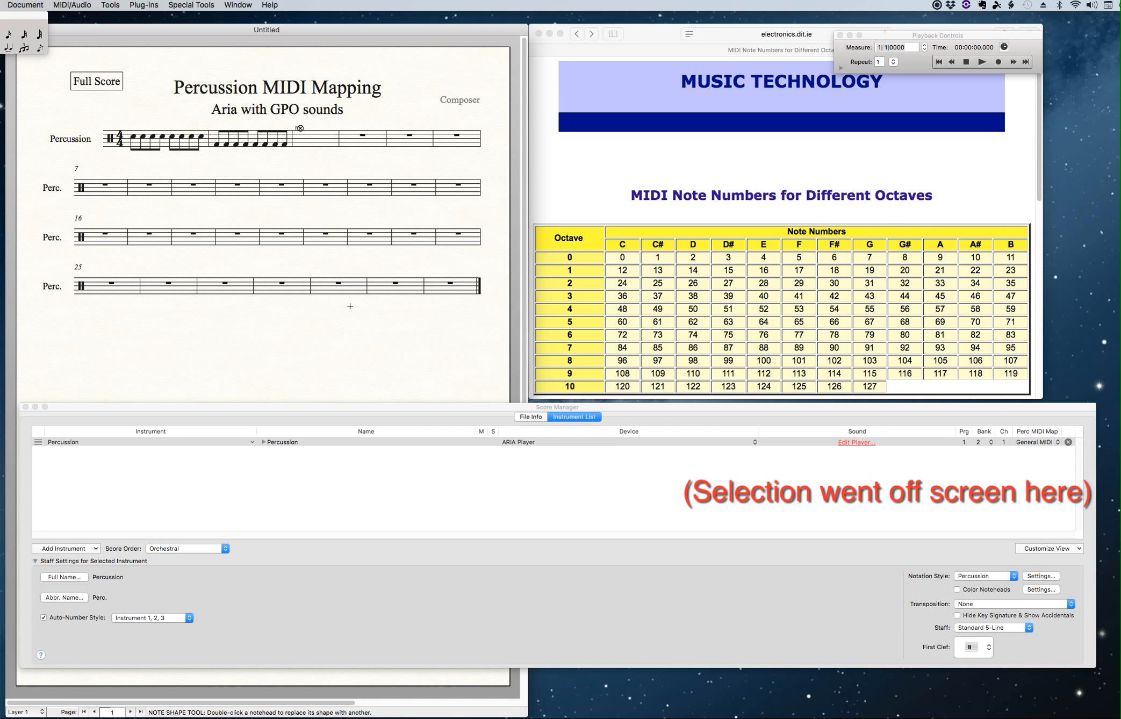
pyautogui.click(984, 62)
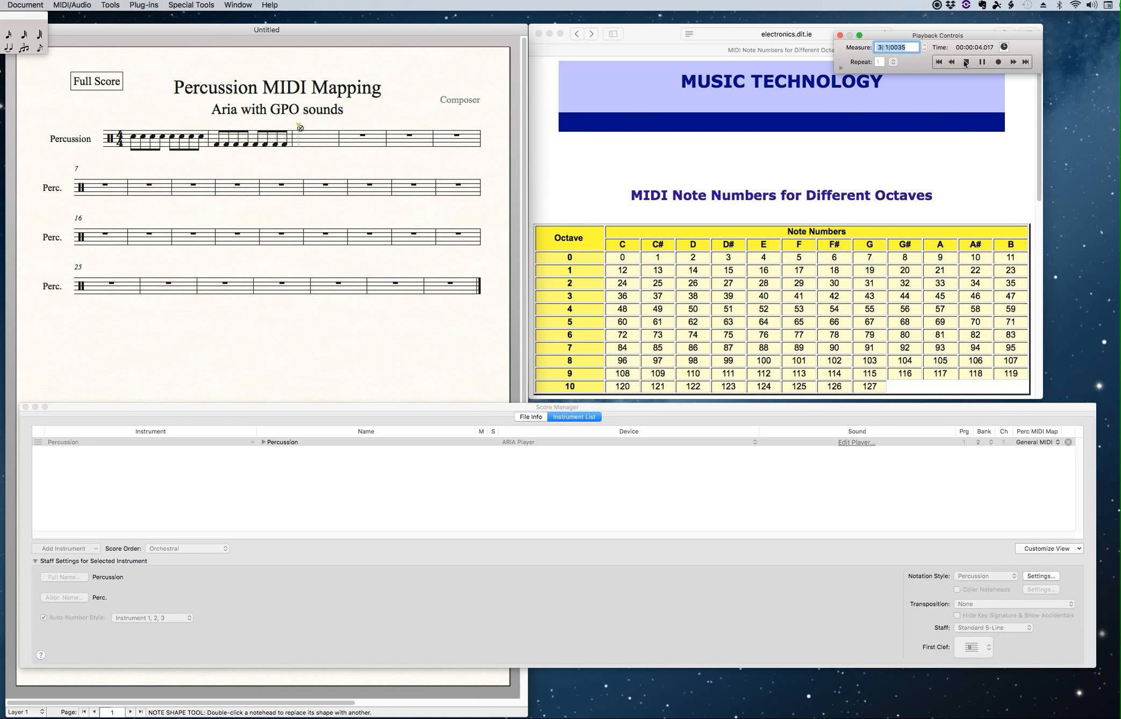
pyautogui.click(965, 62)
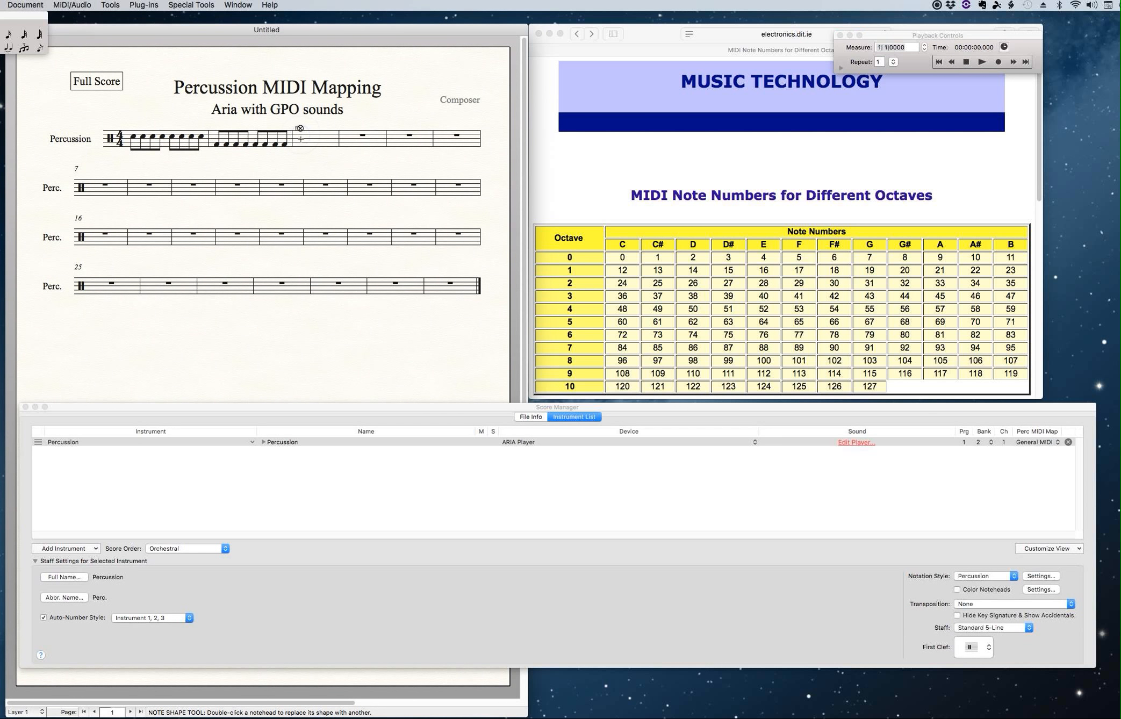
# Step: Open the Orchestral PercussionTESTMAP layout for editing from the Percussion staff's notation style settings in the Score Manager
pyautogui.click(304, 138)
pyautogui.click(133, 154)
pyautogui.click(624, 405)
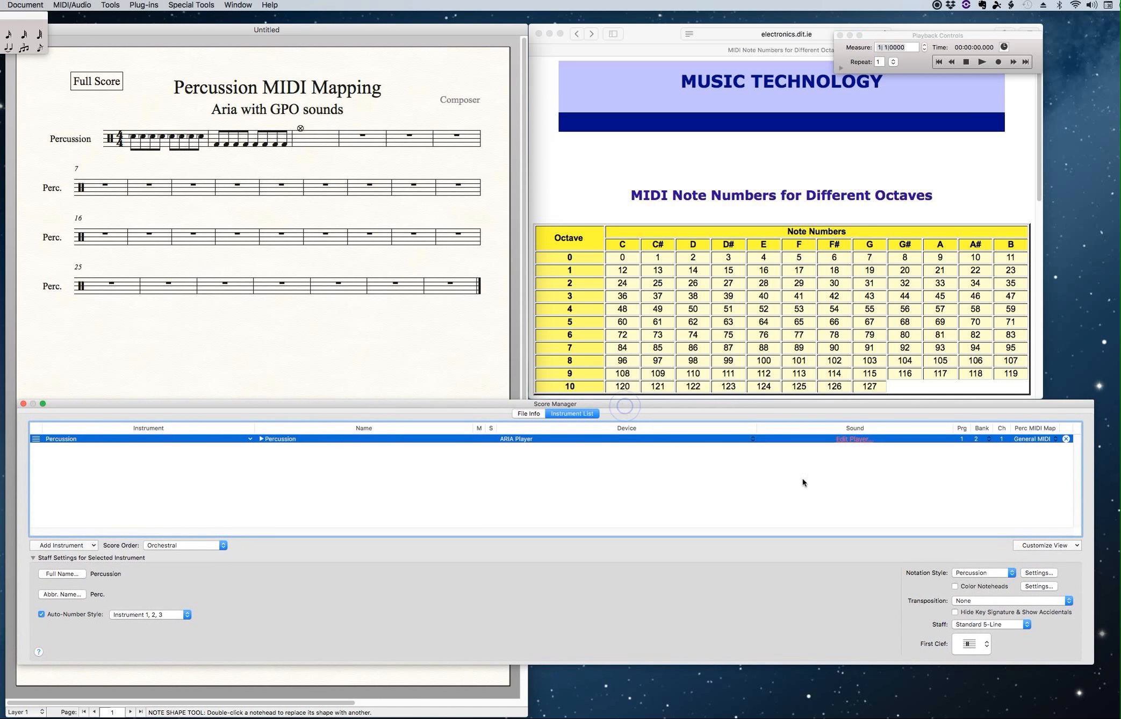
pyautogui.click(1032, 572)
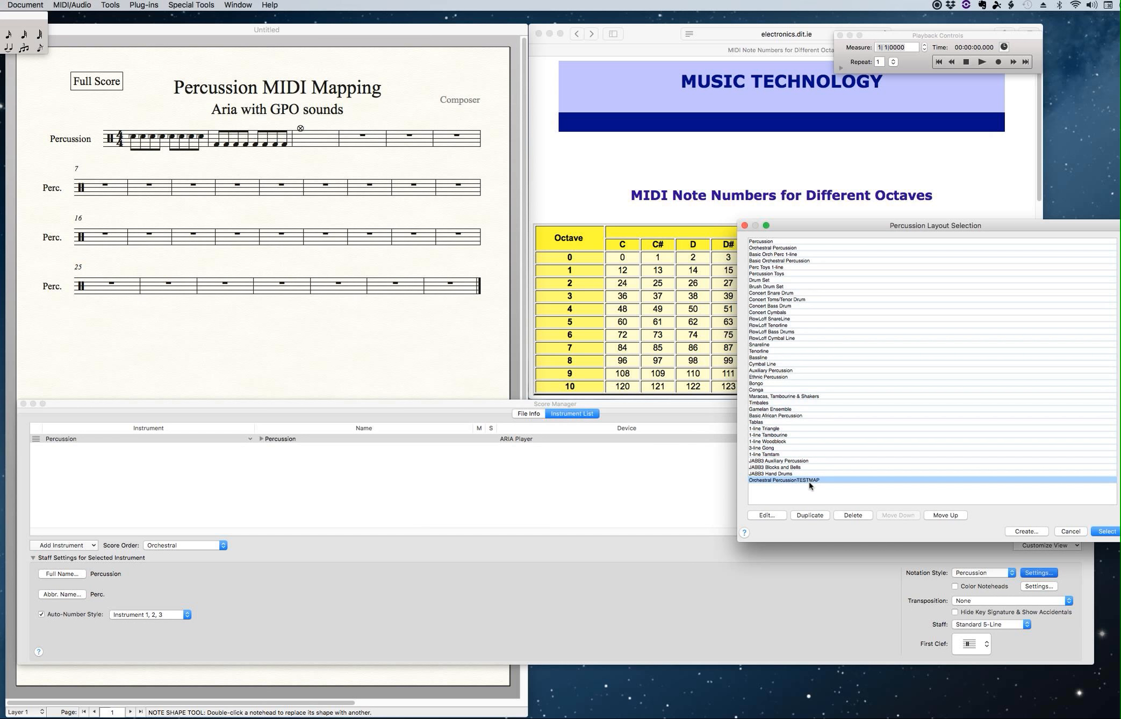
pyautogui.click(778, 514)
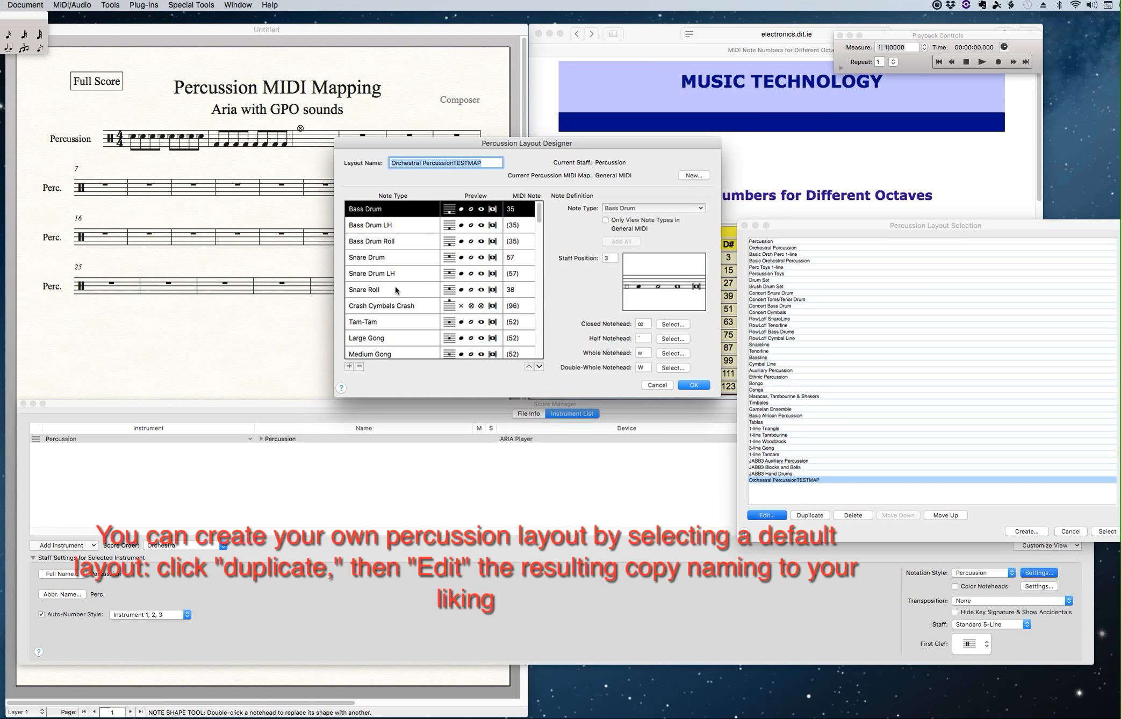
# Step: Compare the Snare Drum and Bass Drum LH MIDI note assignments with the note number chart and cancel the layout designer
pyautogui.click(398, 258)
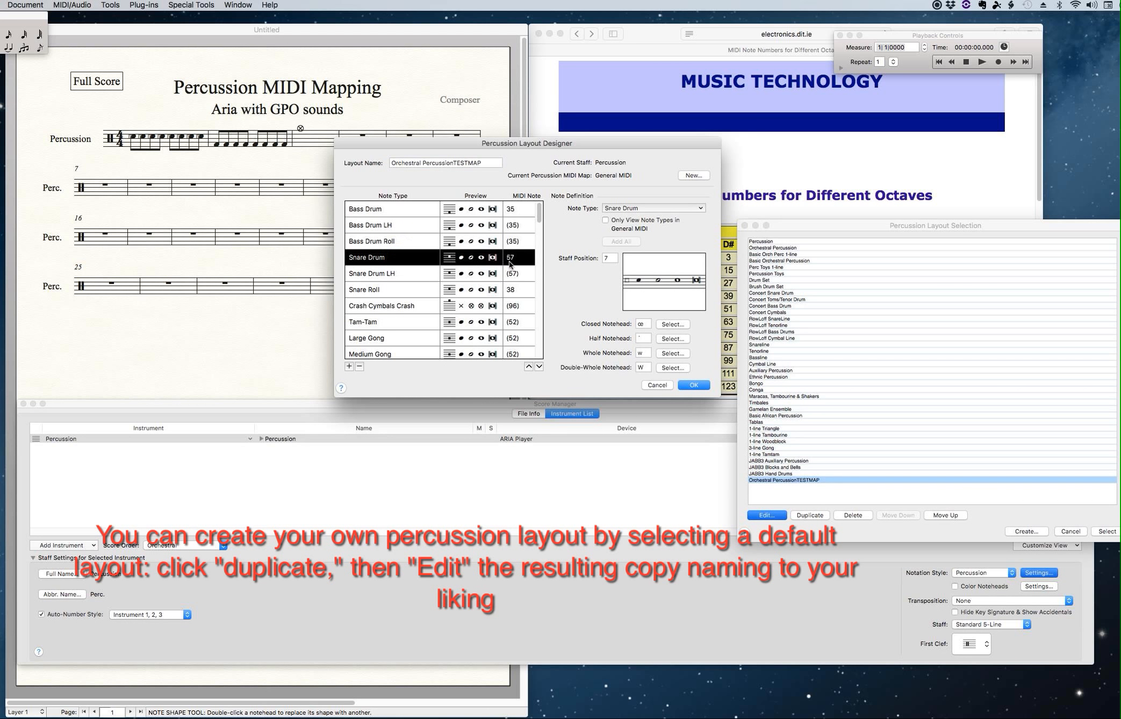
pyautogui.click(402, 273)
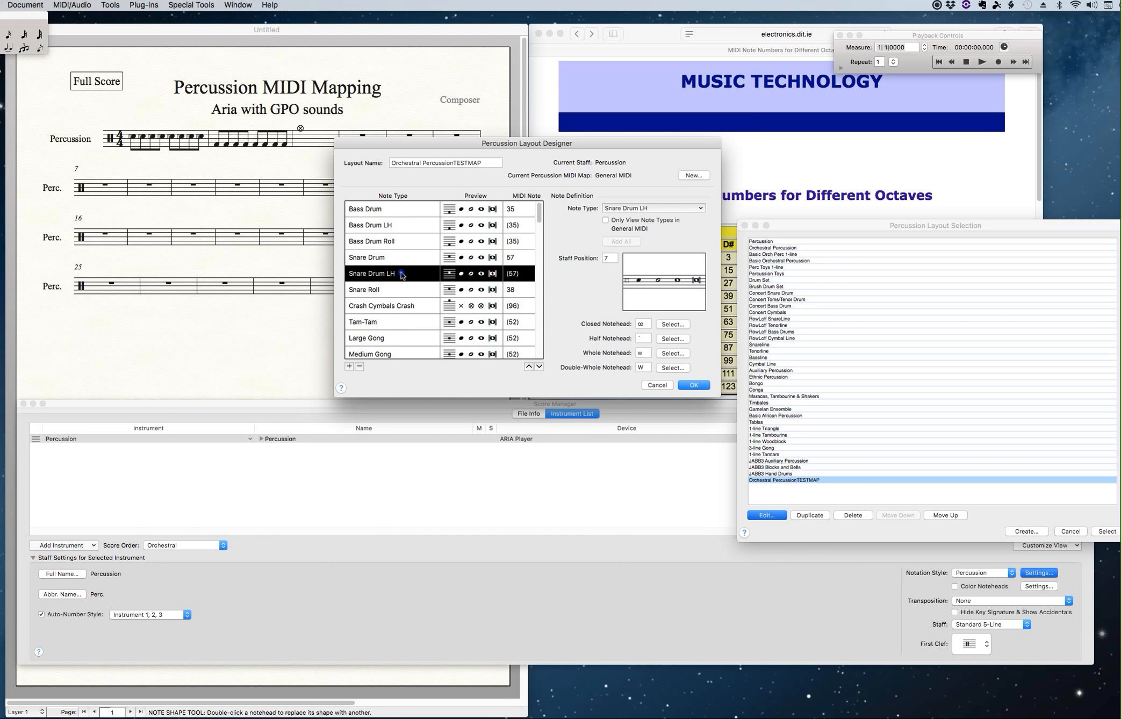
pyautogui.click(404, 229)
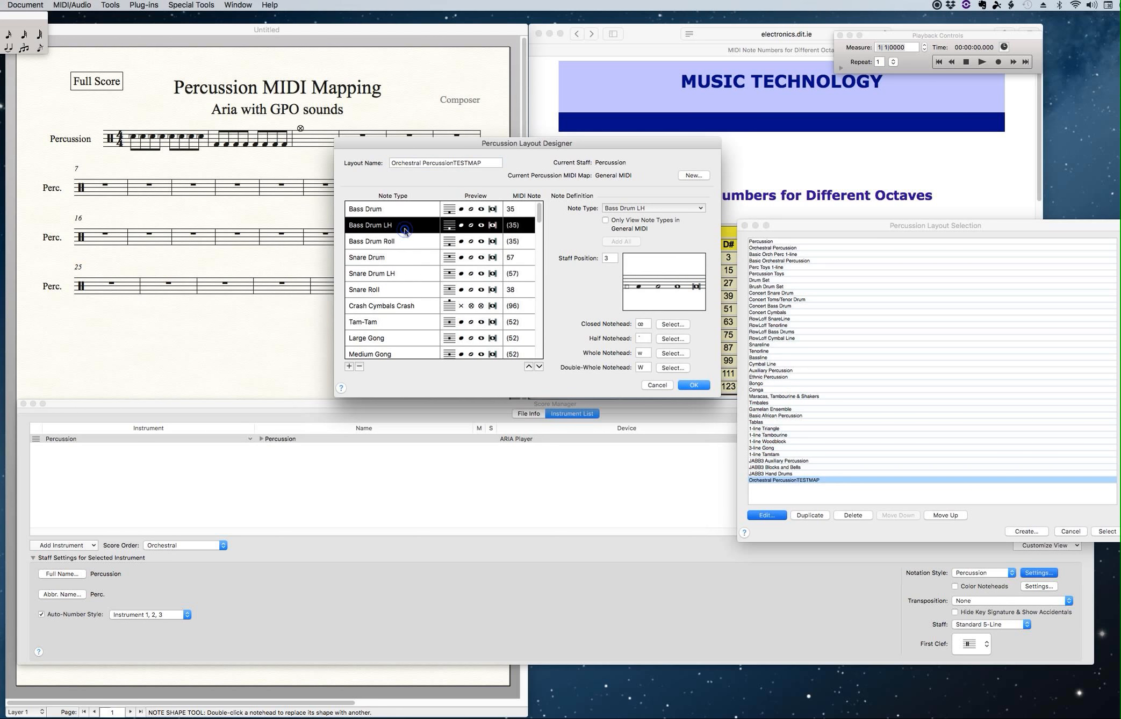
pyautogui.click(406, 258)
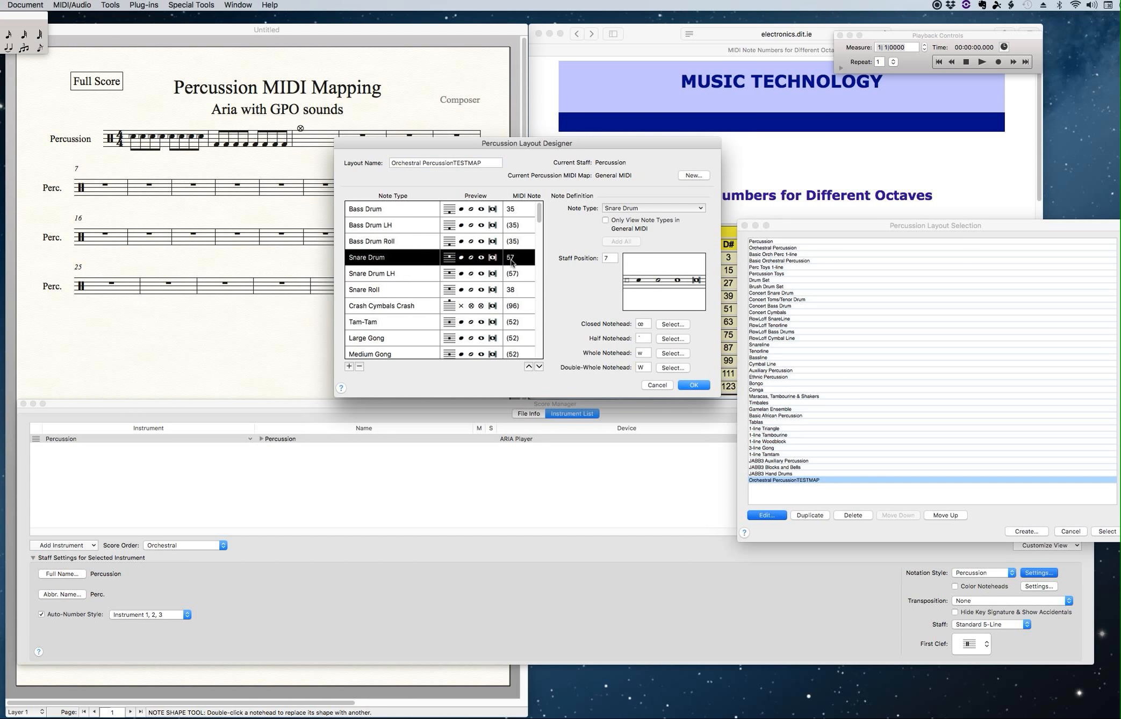
pyautogui.moveTo(580, 141); pyautogui.dragTo(291, 239)
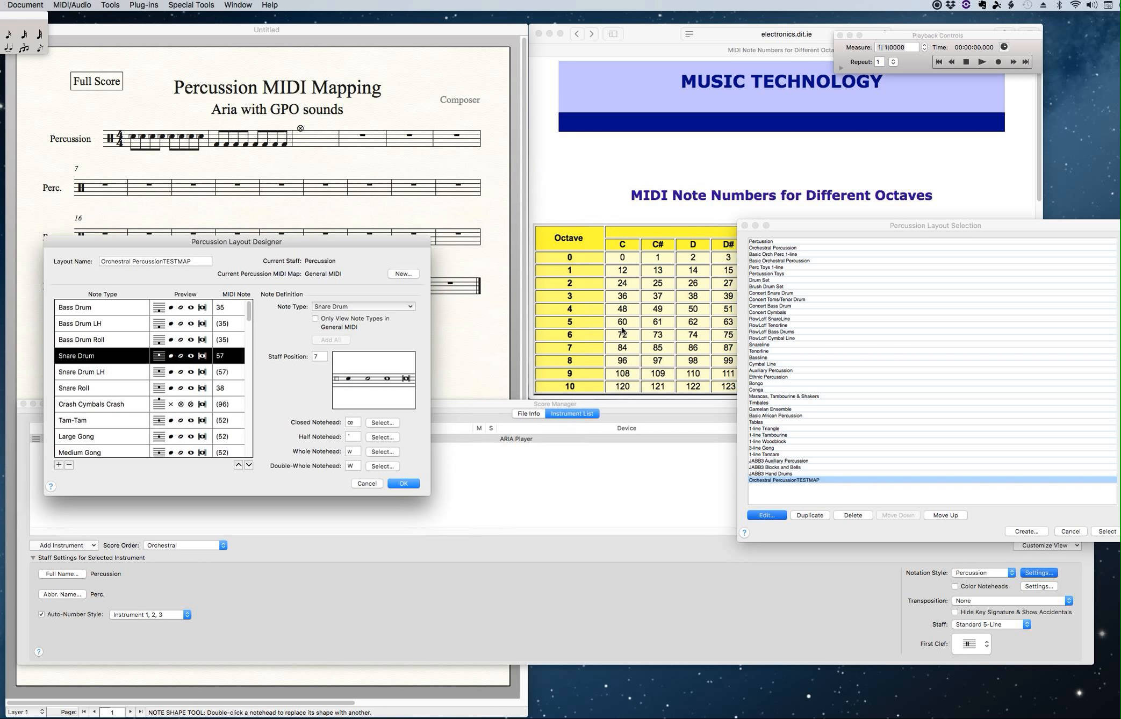
pyautogui.click(372, 484)
# Step: Reopen the Bank 2 ARIA Player and audition a key at the upper end of its middle highlighted range
pyautogui.click(71, 5)
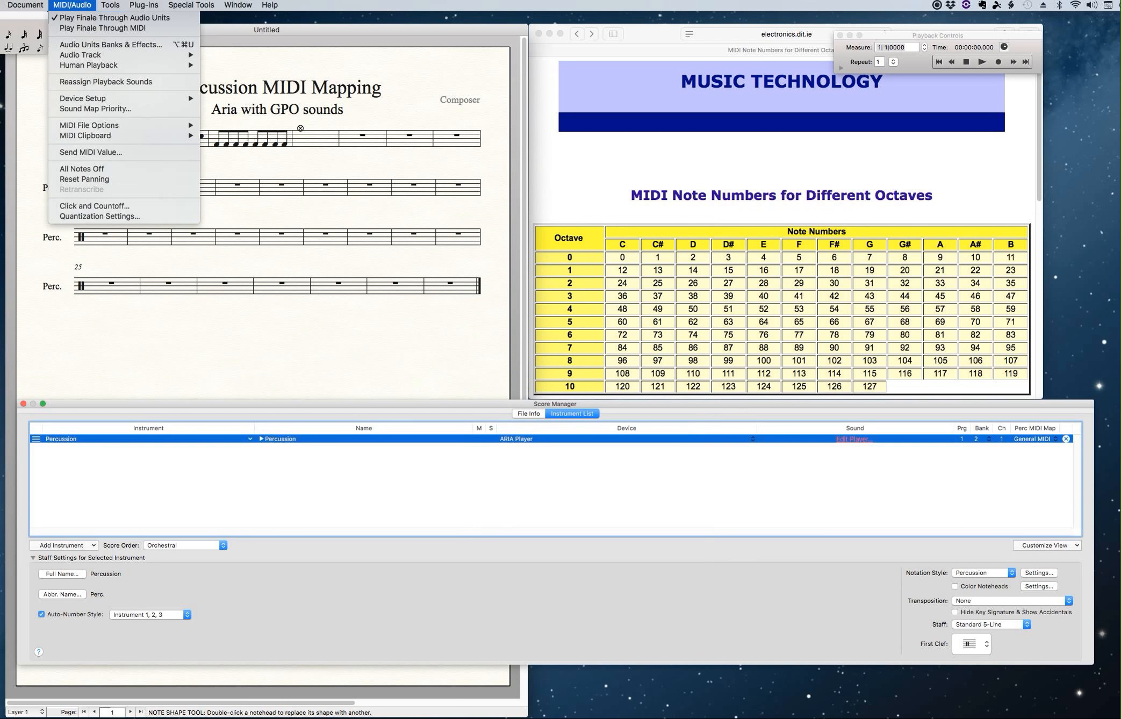
pyautogui.click(84, 46)
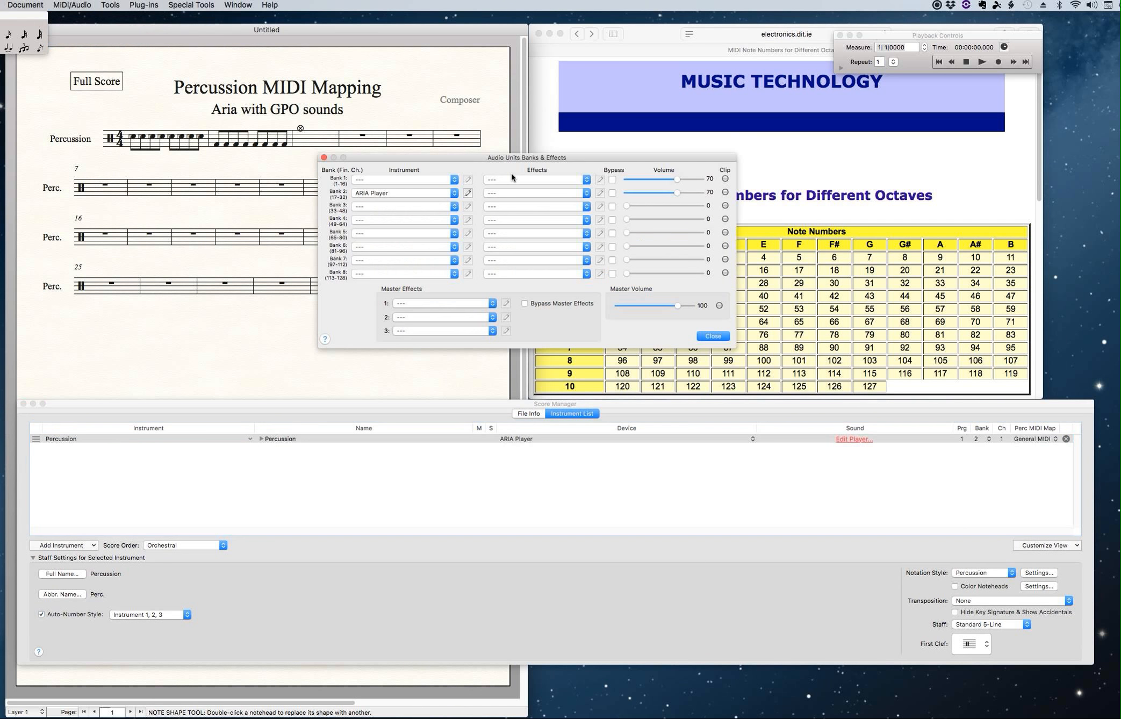
pyautogui.click(467, 193)
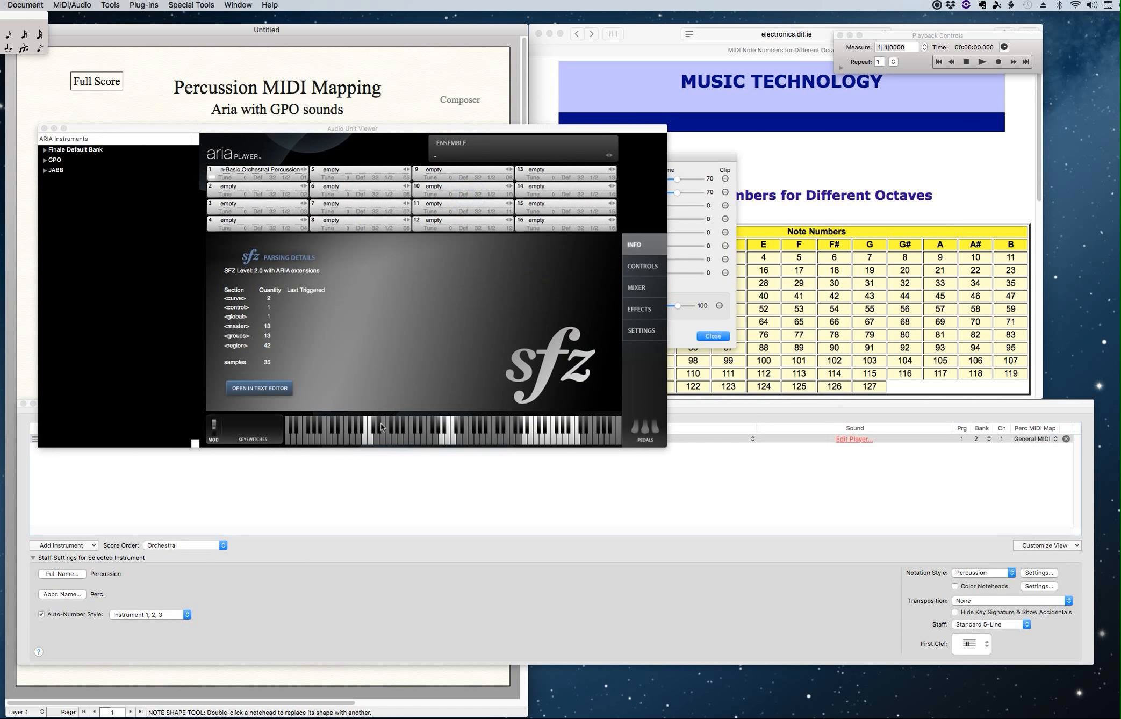
pyautogui.click(454, 442)
pyautogui.click(454, 442)
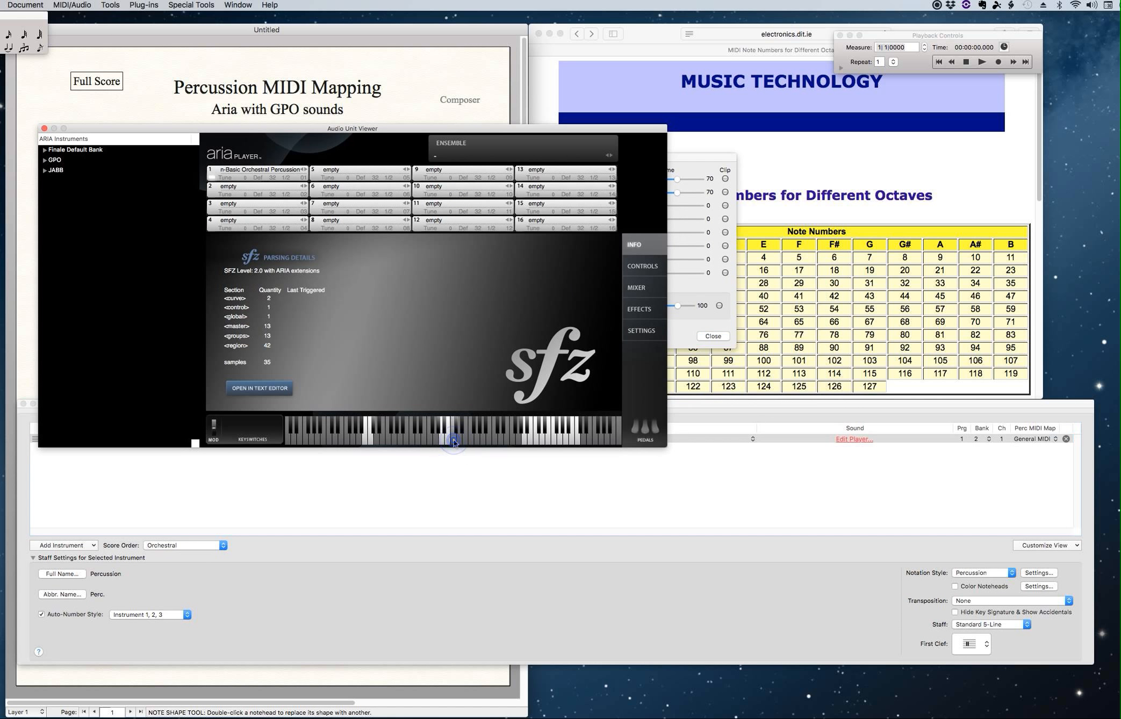
pyautogui.click(454, 441)
pyautogui.moveTo(313, 131); pyautogui.dragTo(375, 453)
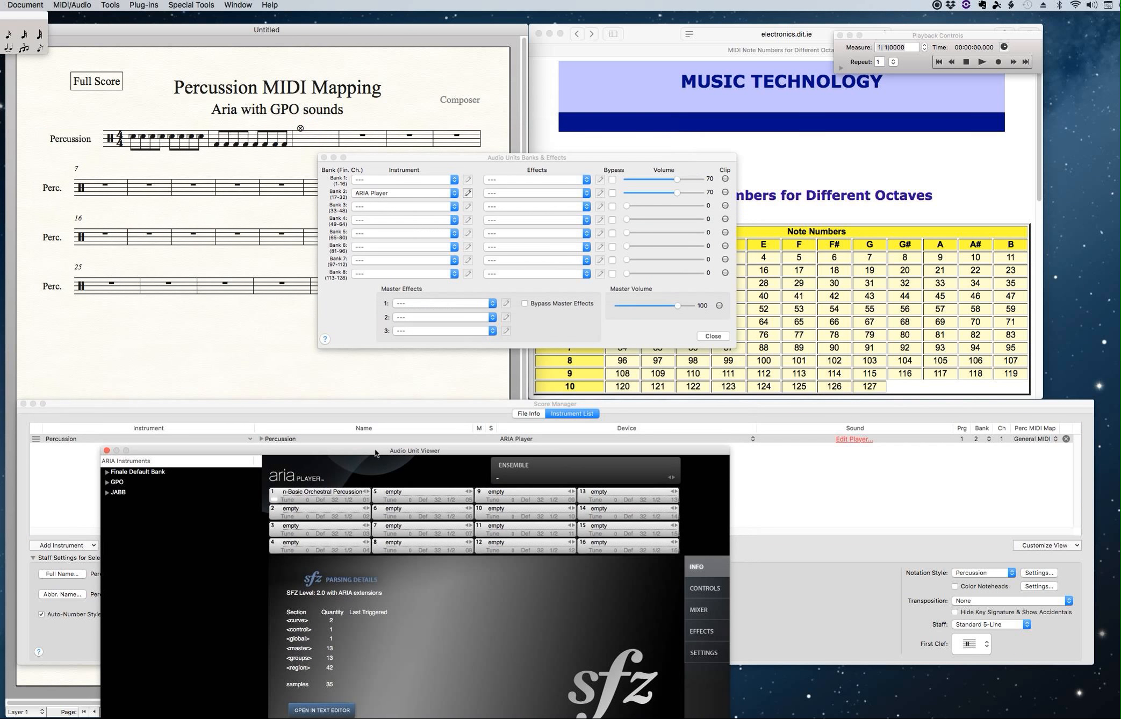
# Step: Close the Audio Units banks dialog and open the Orchestral PercussionTESTMAP layout for editing from the Score Manager's notation style settings
pyautogui.click(251, 173)
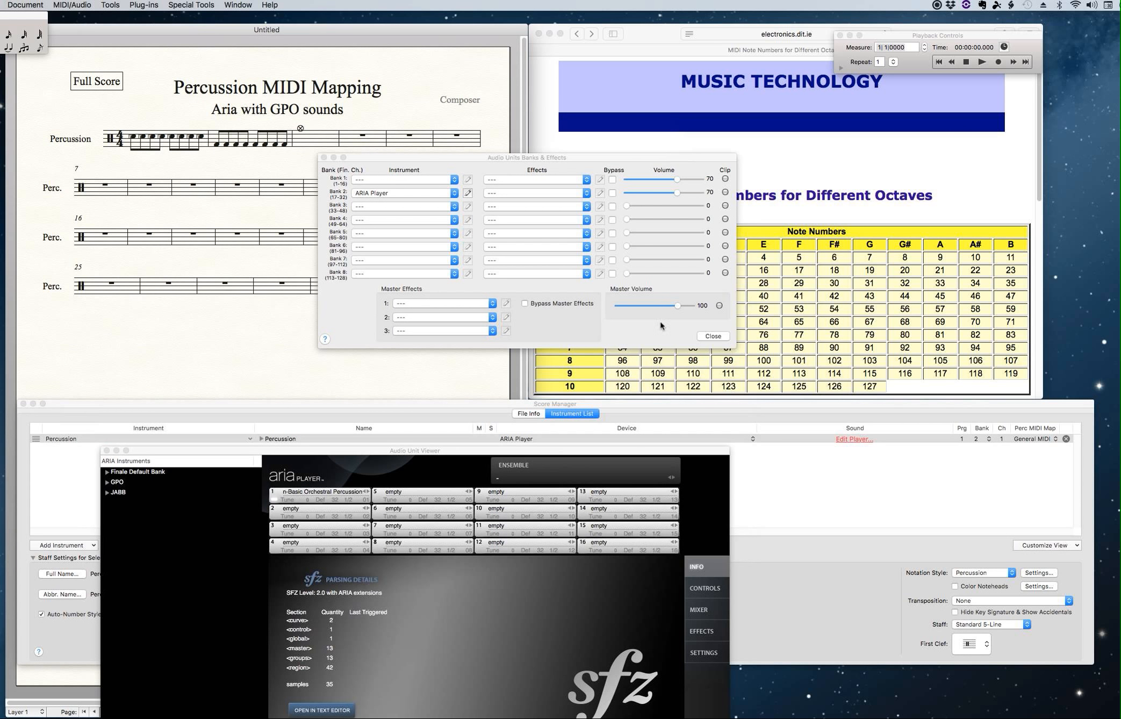
pyautogui.click(704, 336)
pyautogui.click(143, 5)
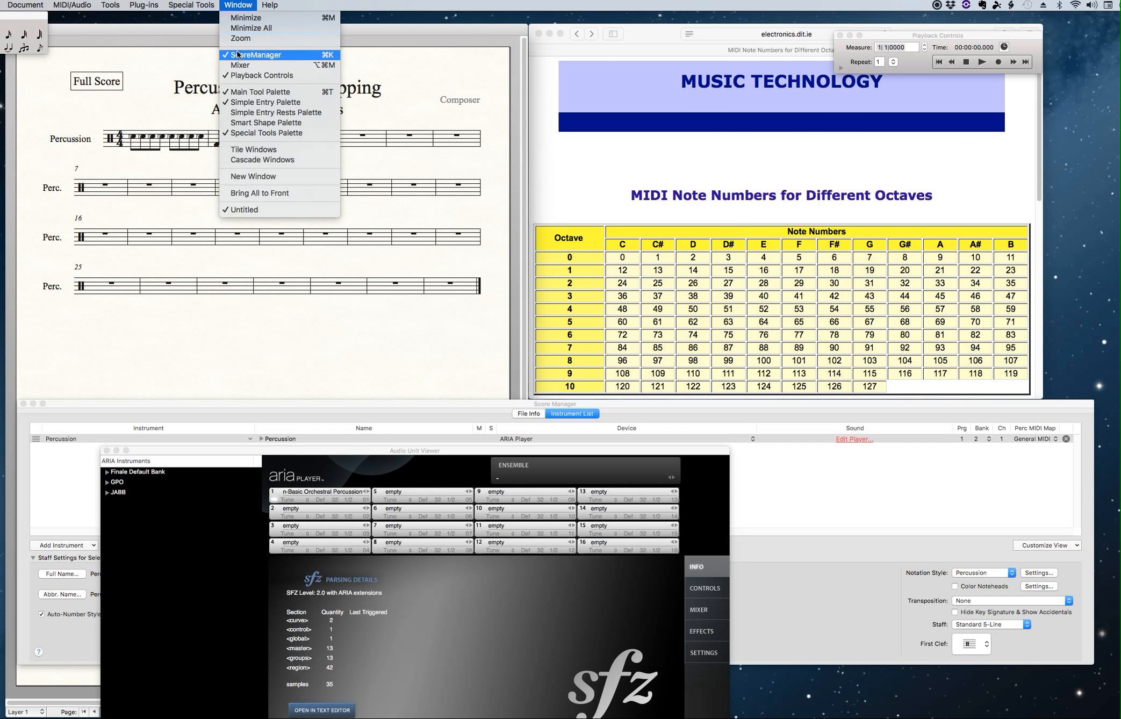
pyautogui.click(717, 309)
pyautogui.click(934, 465)
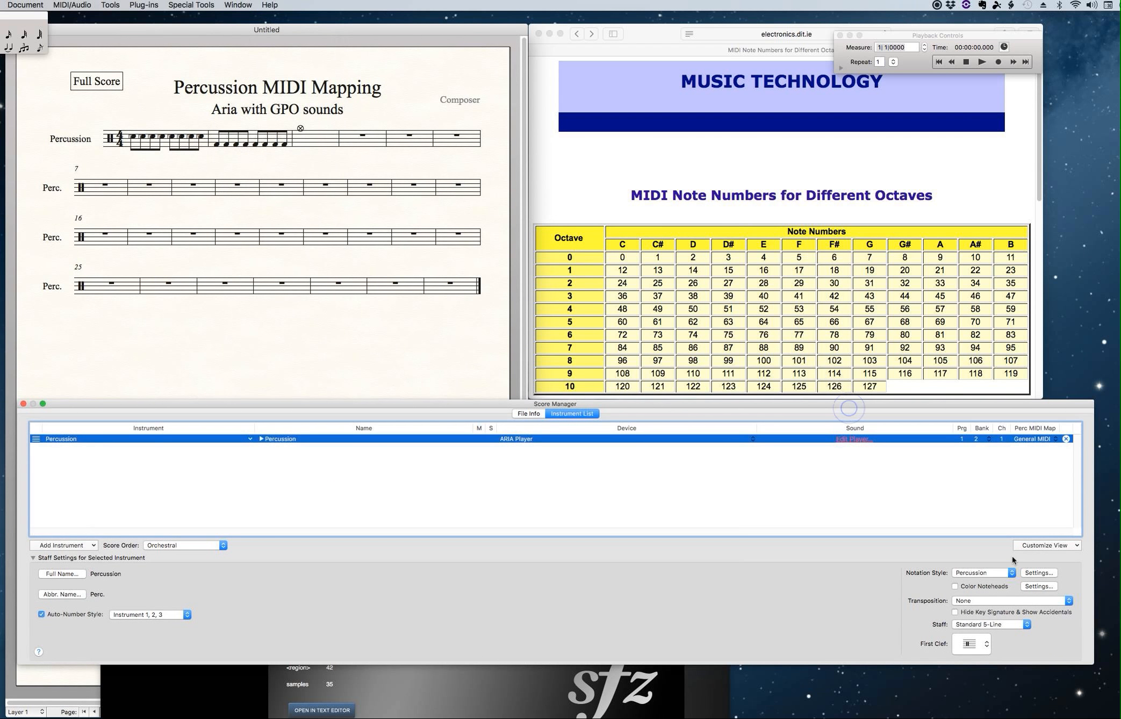
pyautogui.click(1027, 573)
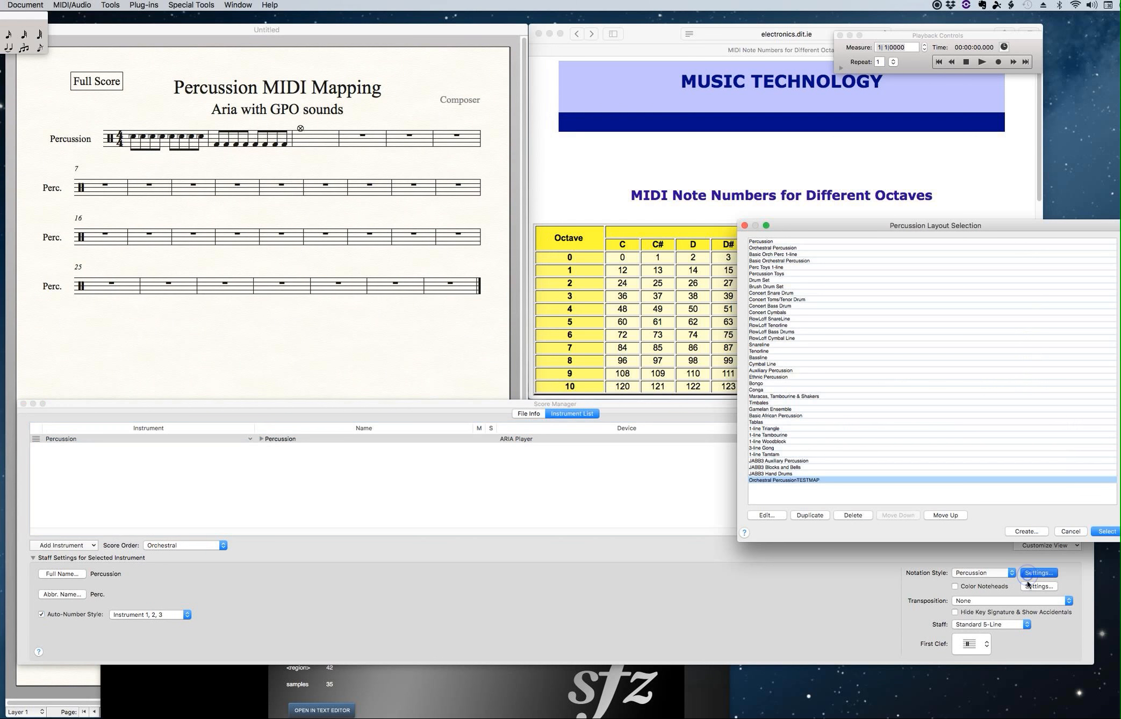
pyautogui.click(756, 516)
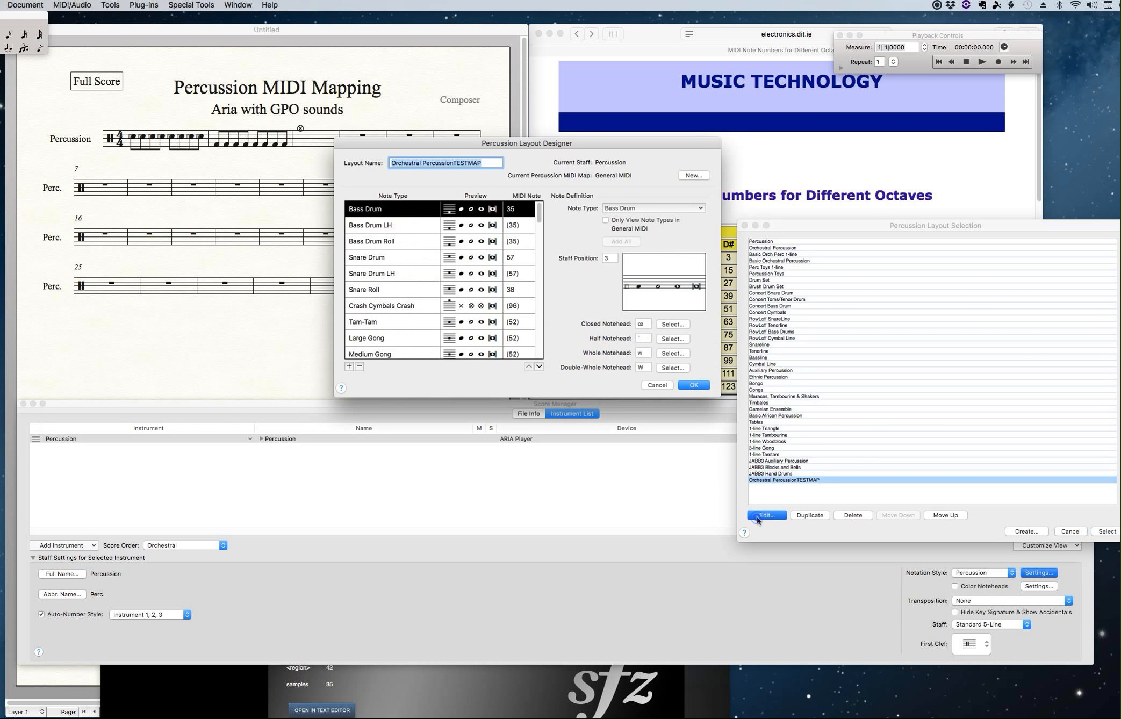
# Step: Set the Snare Drum's MIDI note to 60 in the General MIDI percussion map and apply the edited layout to the Percussion staff
pyautogui.click(412, 259)
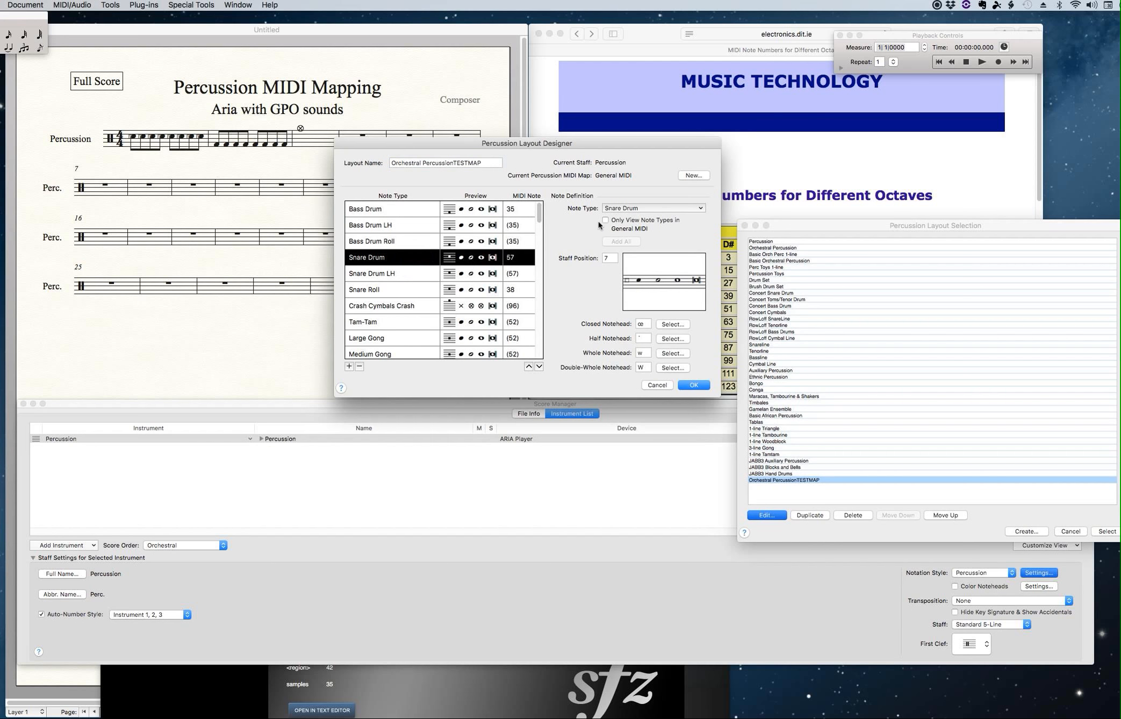
pyautogui.click(703, 177)
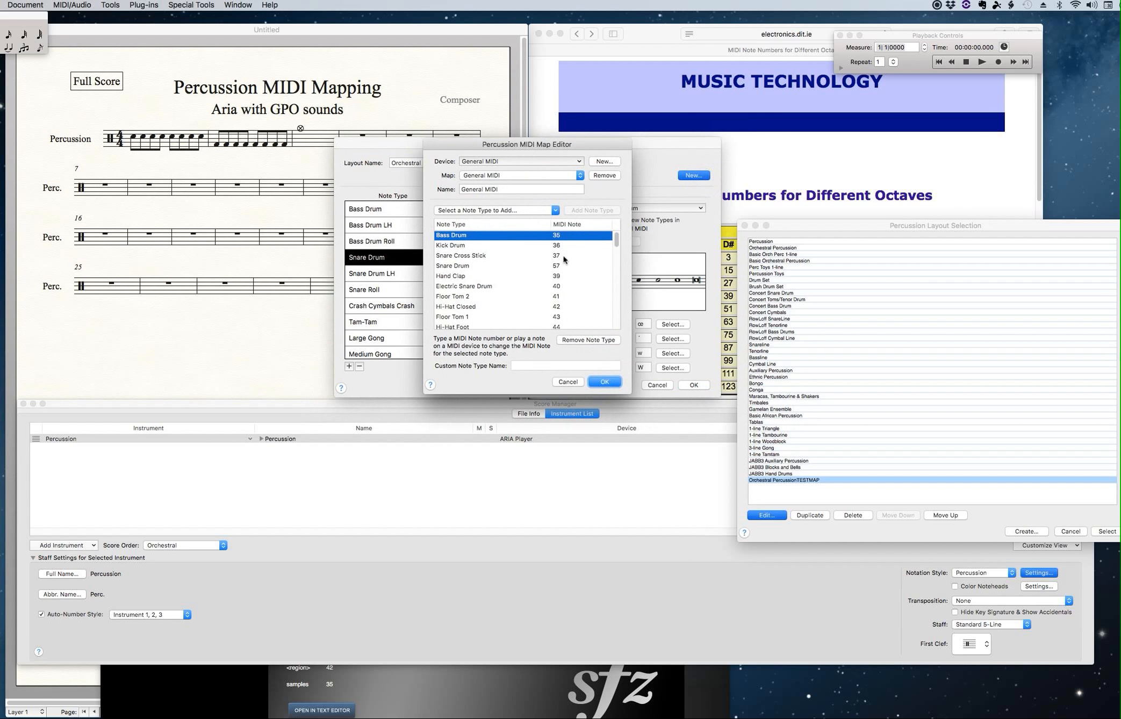
pyautogui.click(517, 266)
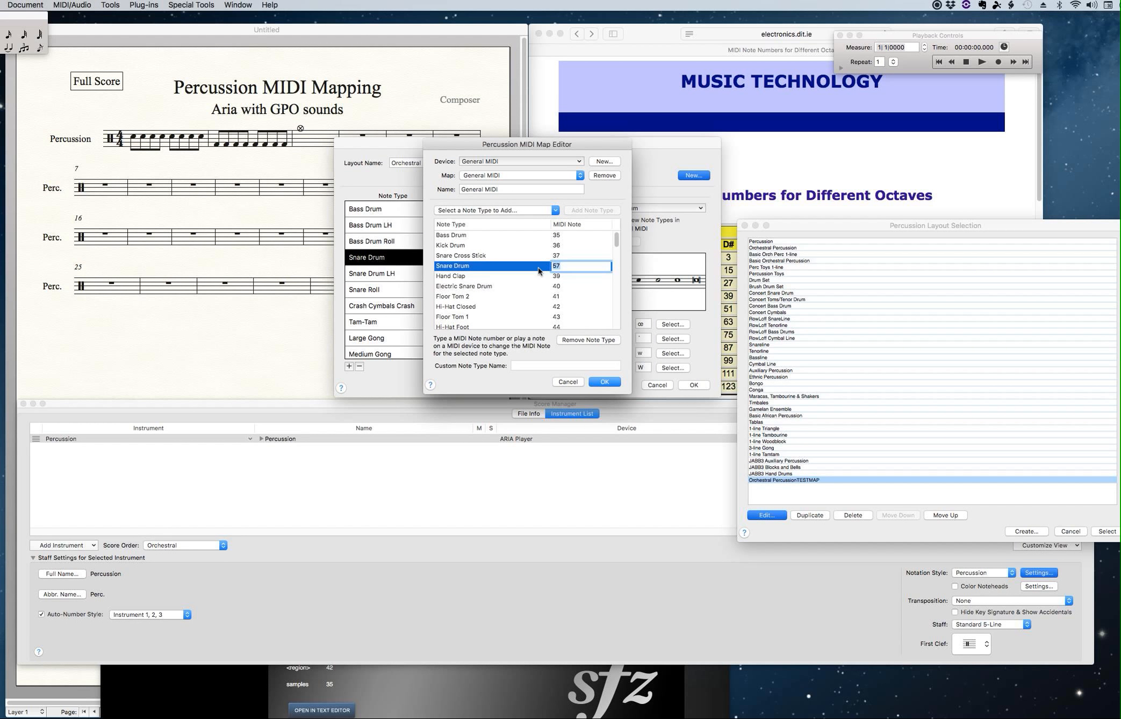
pyautogui.write('60')
pyautogui.press('Return')
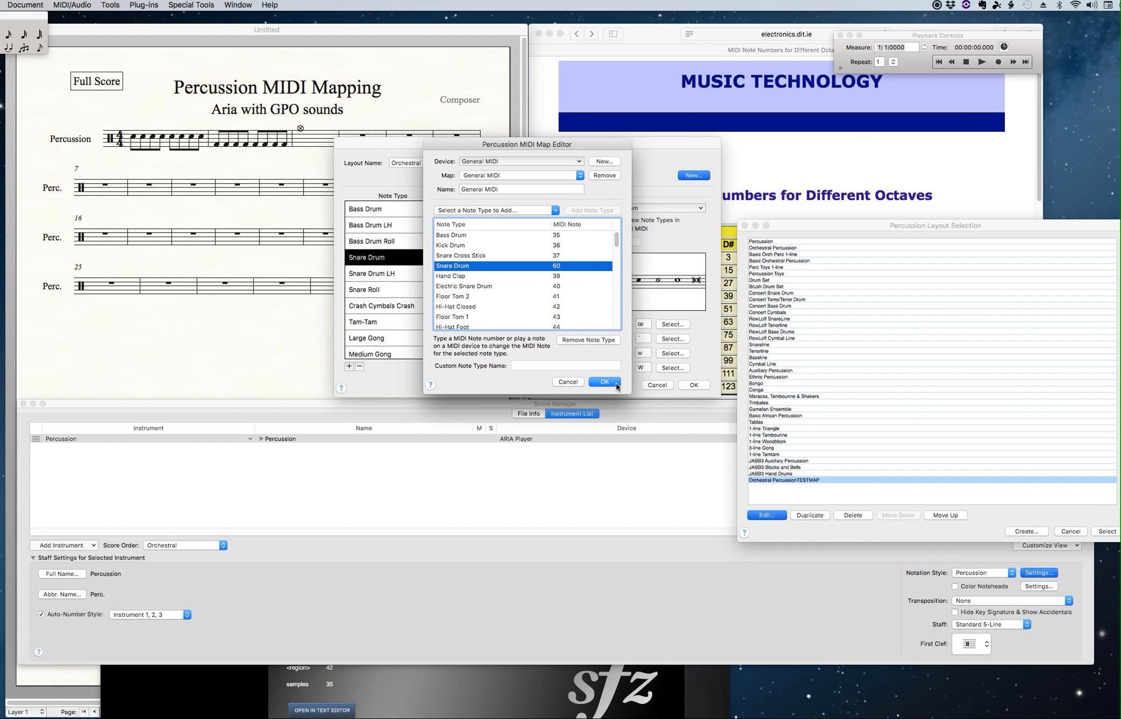
pyautogui.click(615, 382)
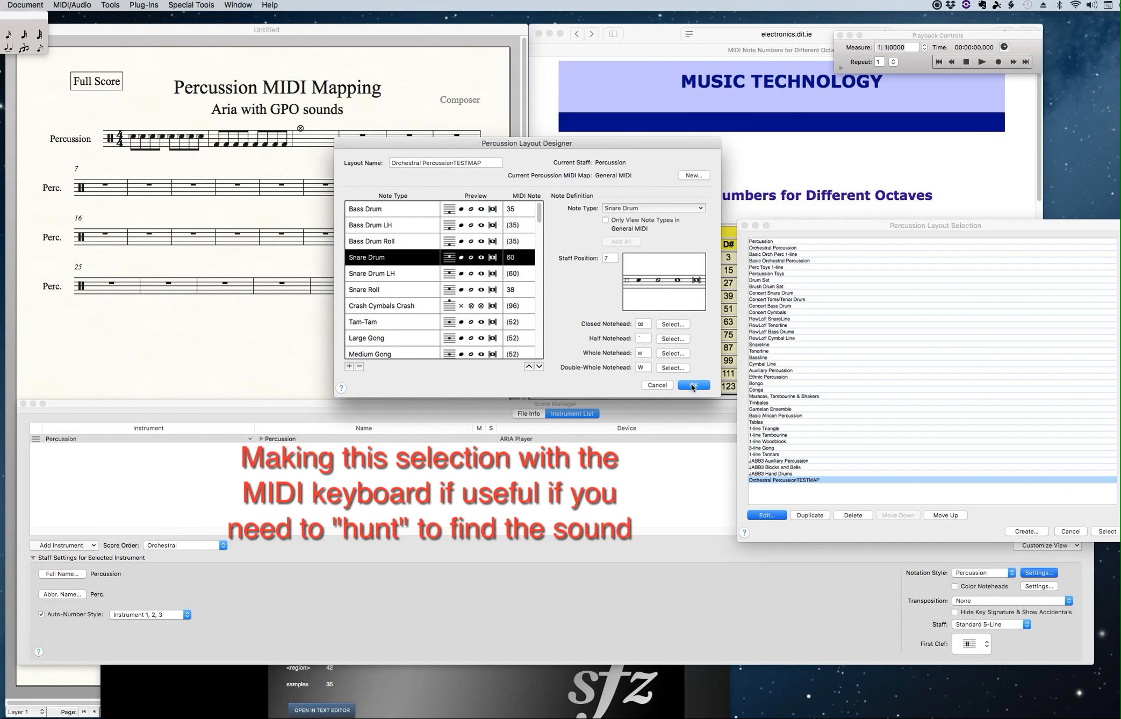
pyautogui.click(693, 385)
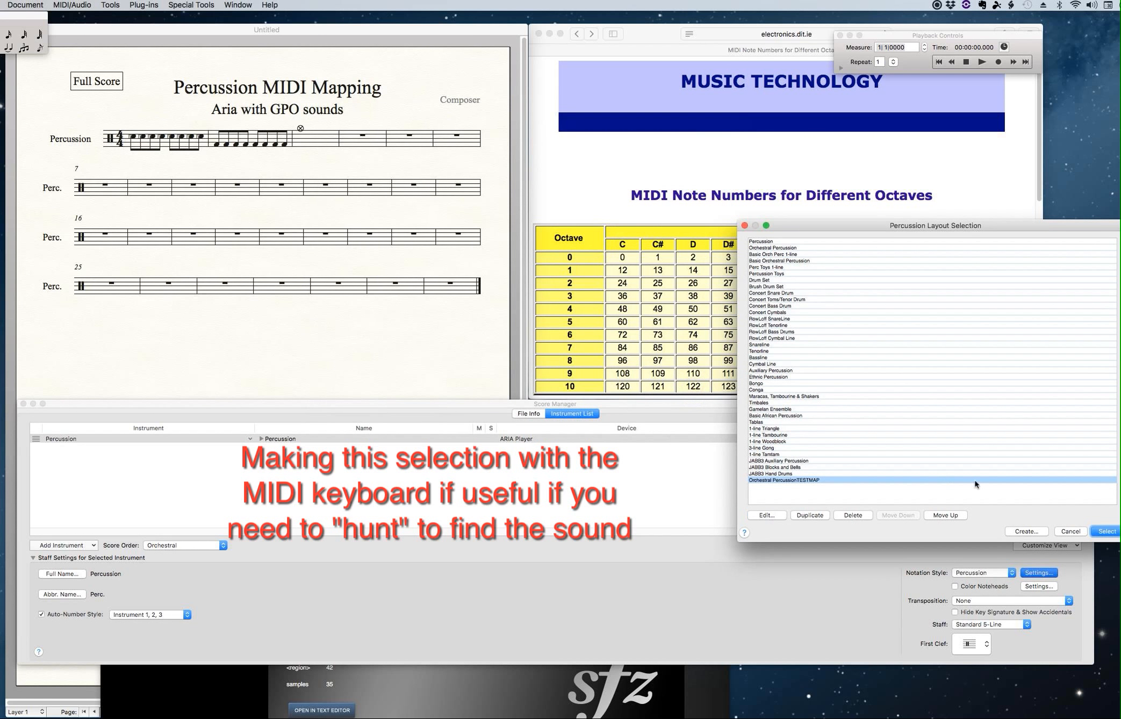
pyautogui.click(1102, 531)
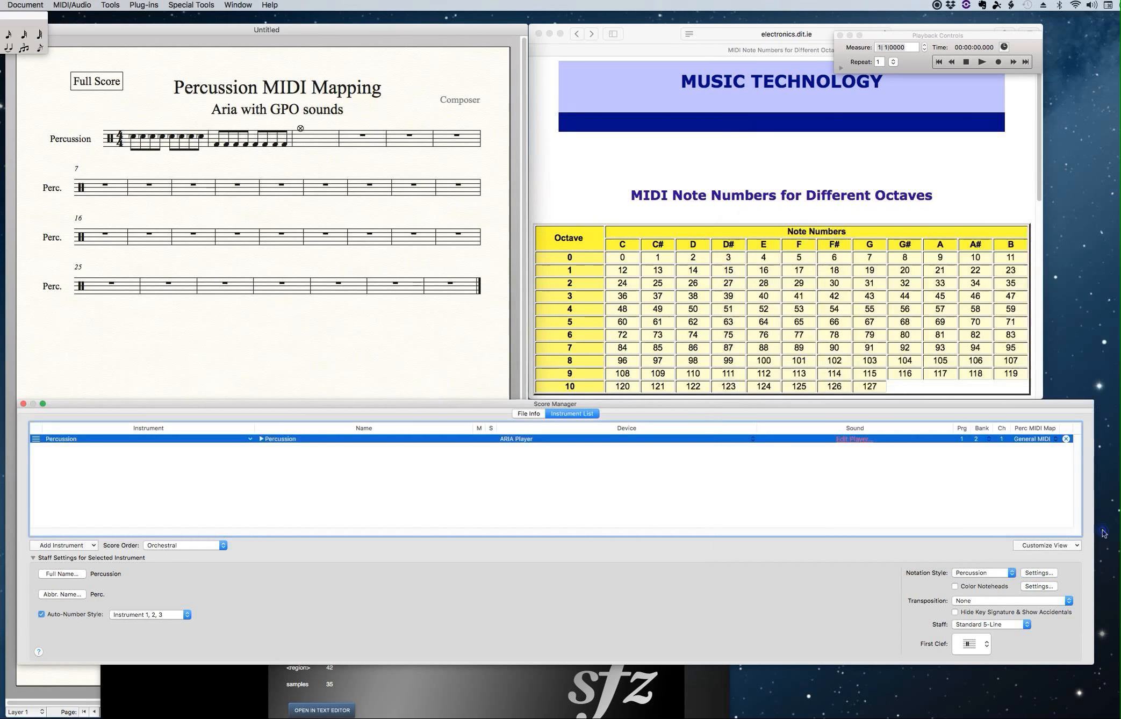
# Step: Play back the percussion passage to check the remapped snare drum sound, and stop playback
pyautogui.click(317, 78)
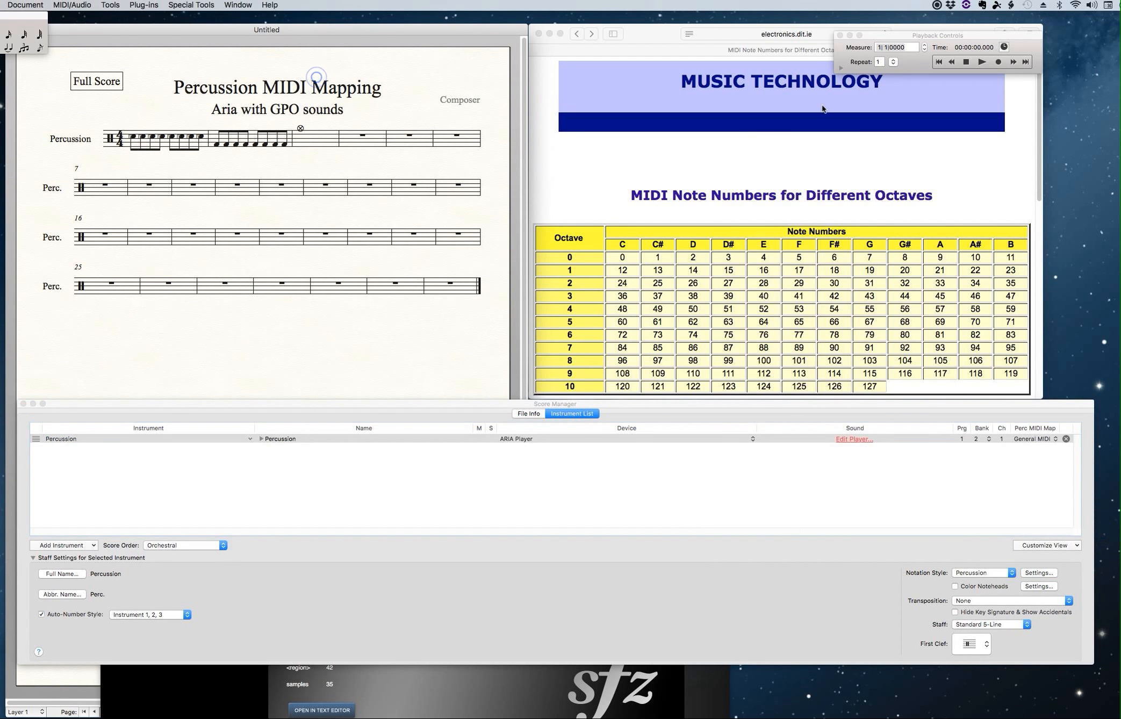
pyautogui.click(982, 61)
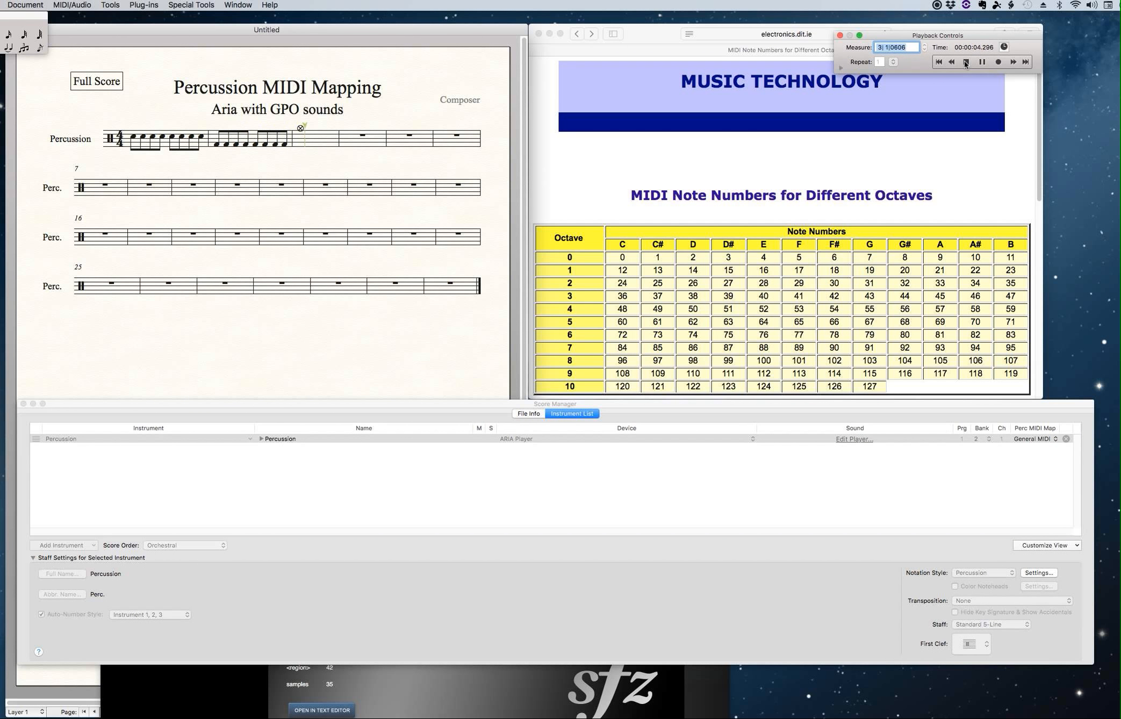
pyautogui.click(966, 62)
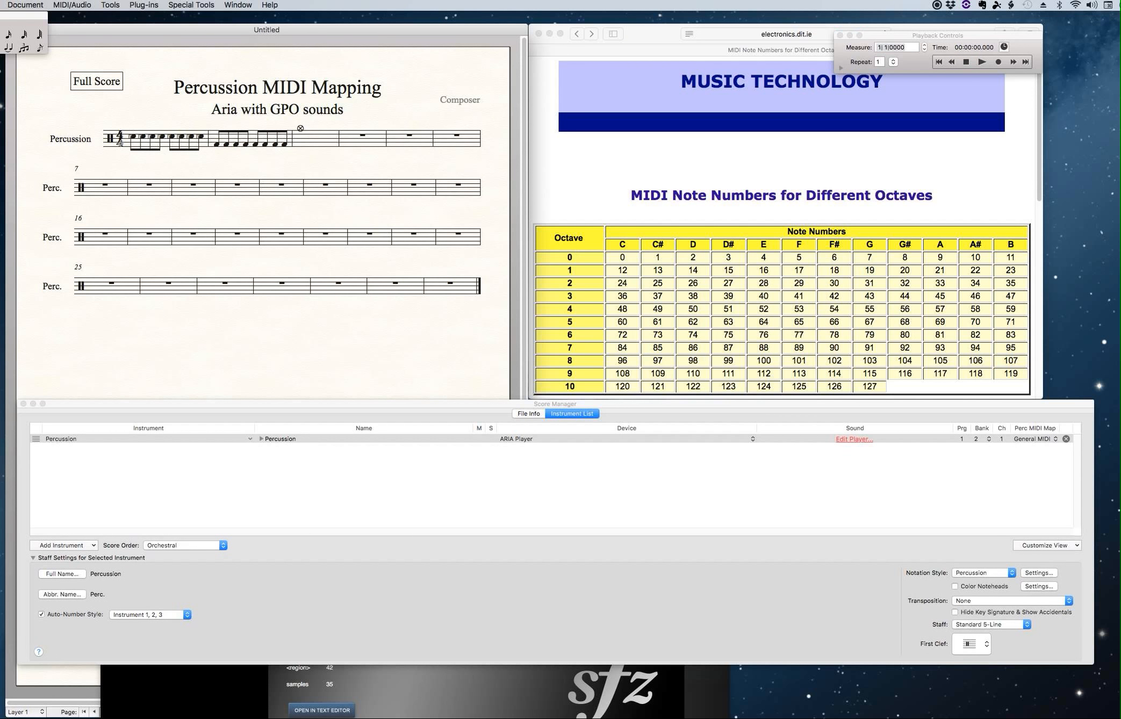
pyautogui.click(140, 164)
pyautogui.click(140, 164)
pyautogui.click(172, 159)
# Step: Try the SmartMusic SoftSynth Orchestral Percussion map as the Percussion instrument's Perc MIDI Map and play back the passage
pyautogui.click(1024, 439)
pyautogui.moveTo(1030, 446)
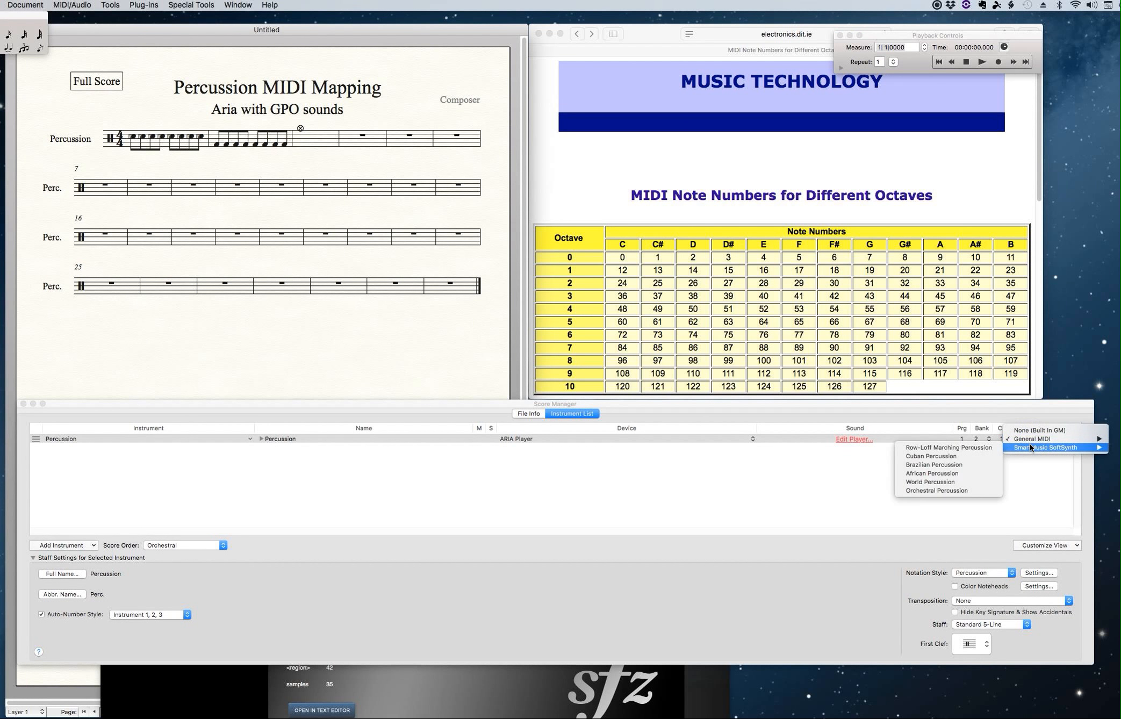
pyautogui.click(1017, 400)
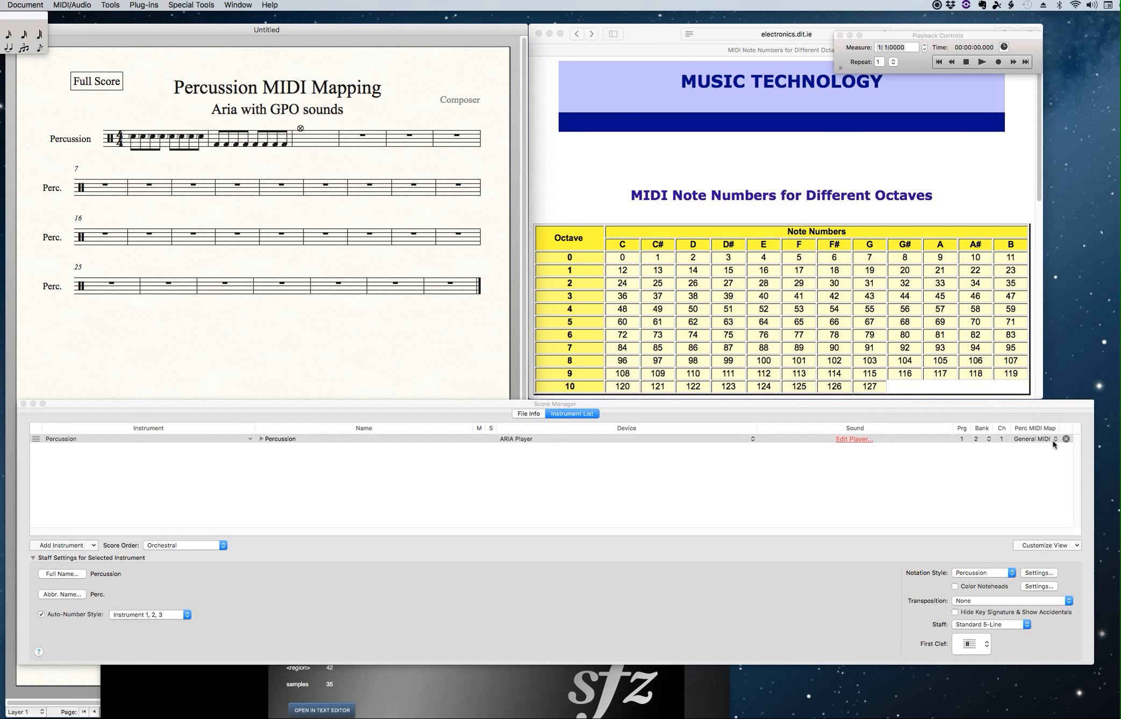
pyautogui.click(1033, 439)
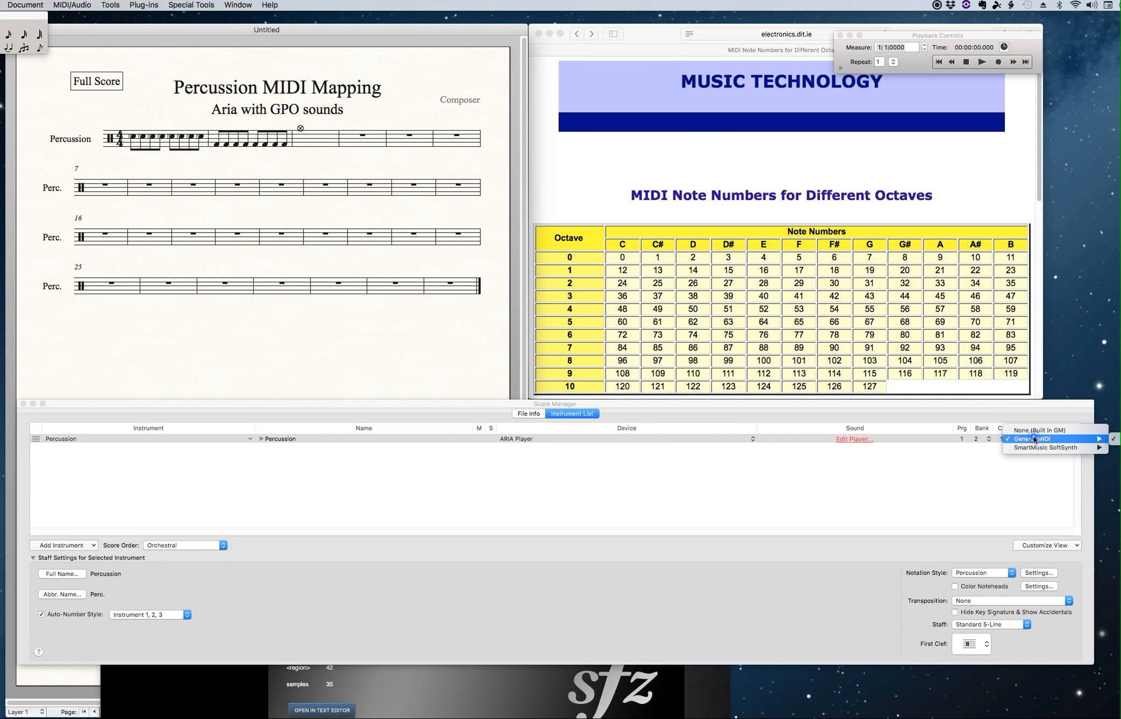
pyautogui.moveTo(1033, 446)
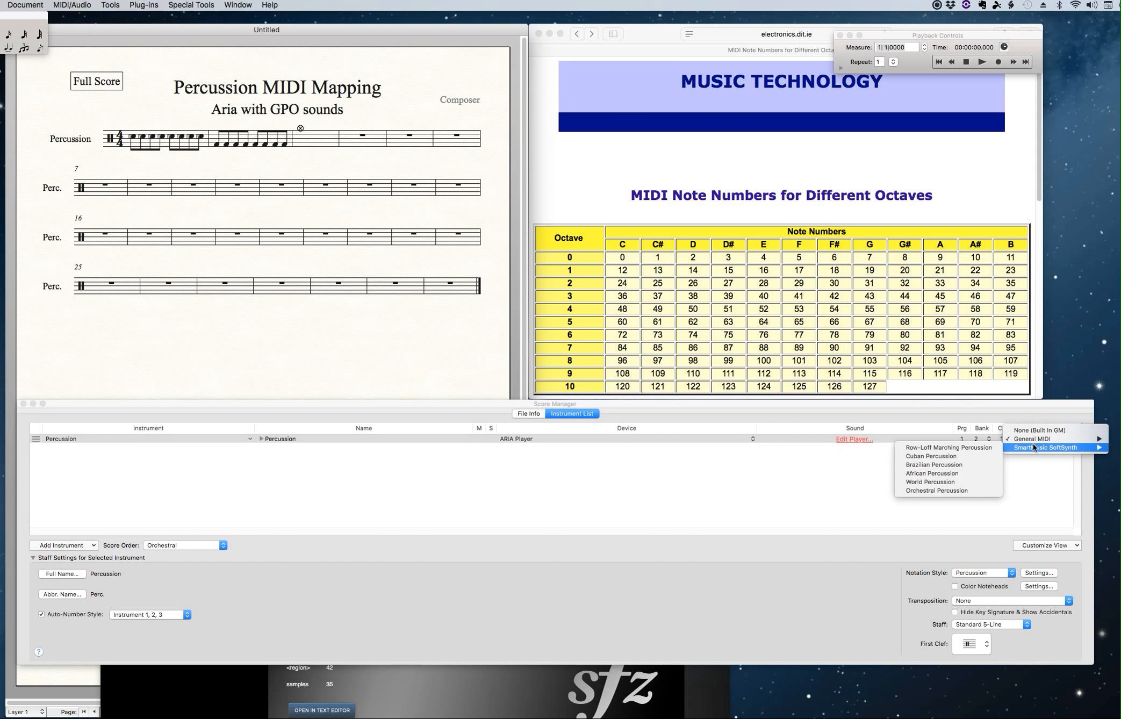
pyautogui.click(957, 490)
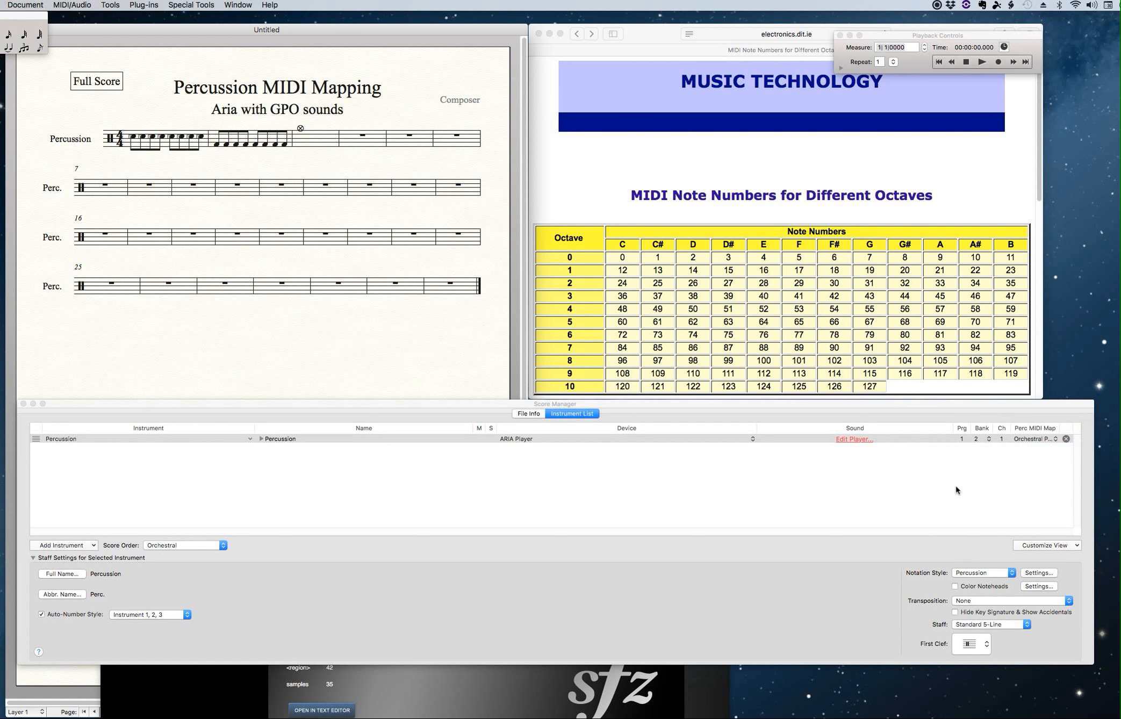
pyautogui.click(304, 337)
pyautogui.click(981, 62)
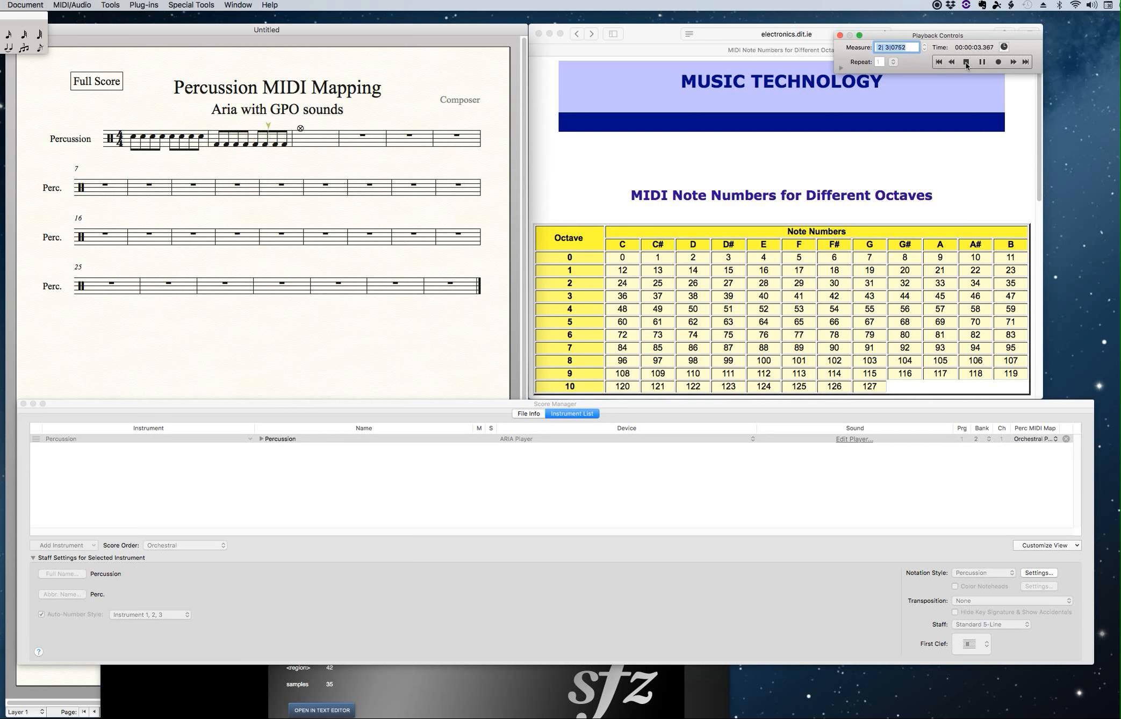
pyautogui.click(965, 62)
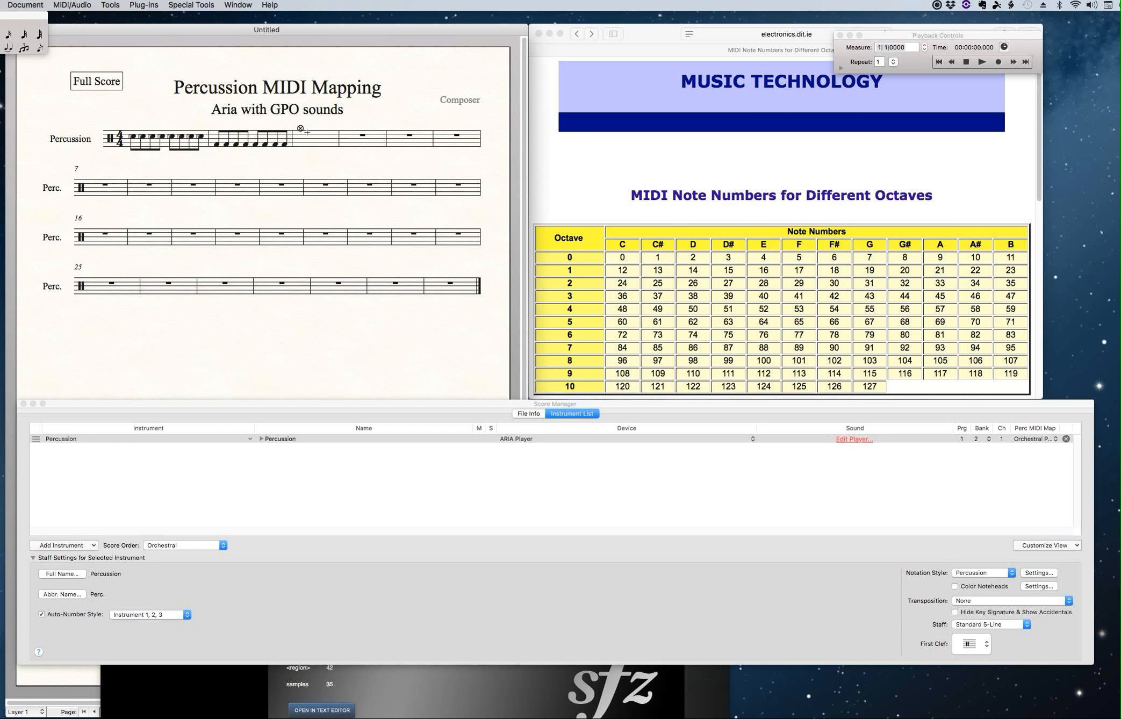
# Step: Set the Percussion instrument's Perc MIDI Map back to General MIDI
pyautogui.click(1048, 440)
pyautogui.moveTo(1046, 438)
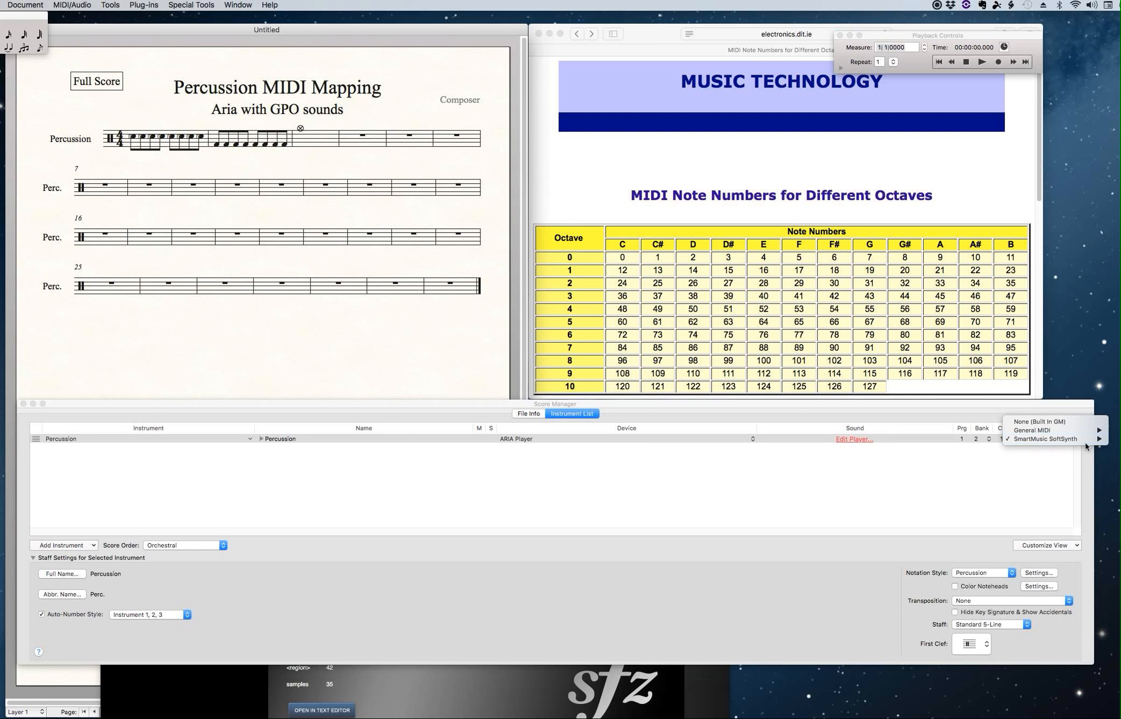
pyautogui.click(1116, 432)
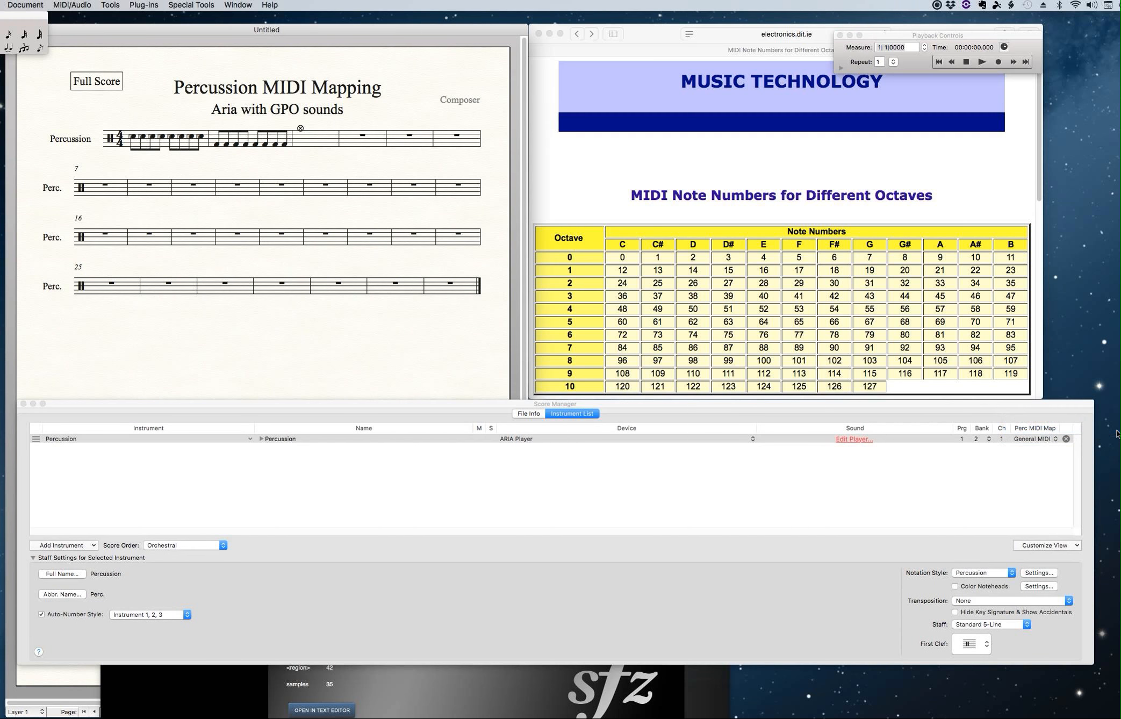
# Step: Examine the closed notehead symbol choices for Crash Cymbals Crash in the Orchestral PercussionTESTMAP layout, and cancel the symbol selection
pyautogui.click(1048, 572)
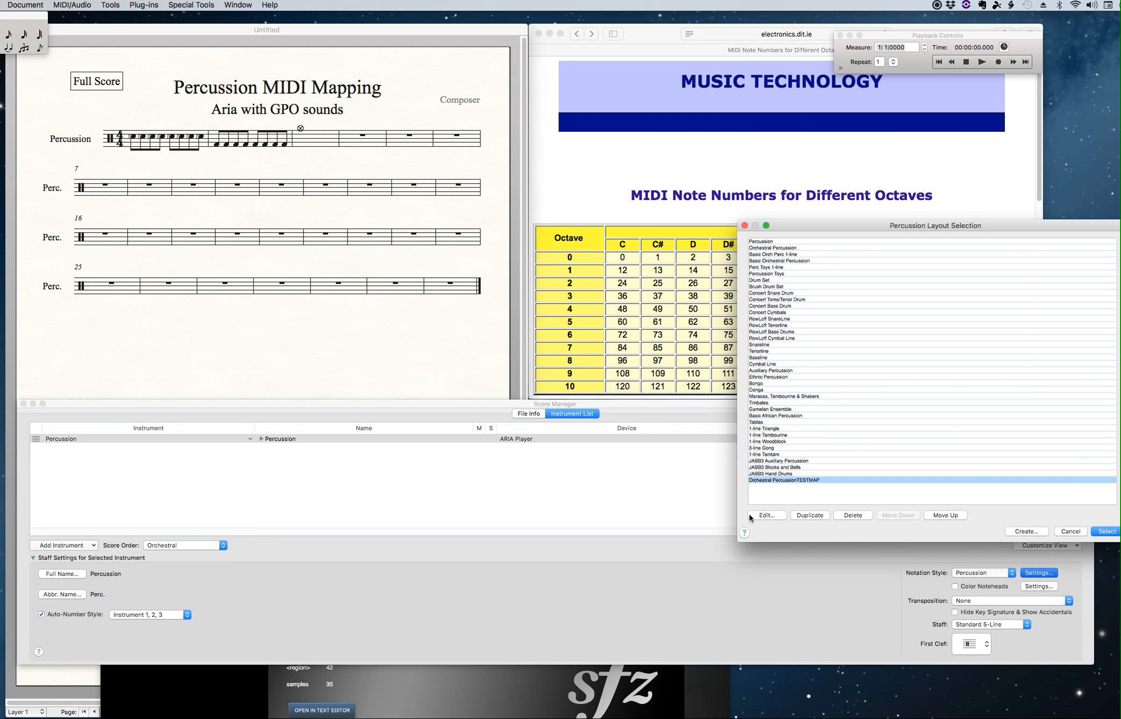
pyautogui.click(773, 515)
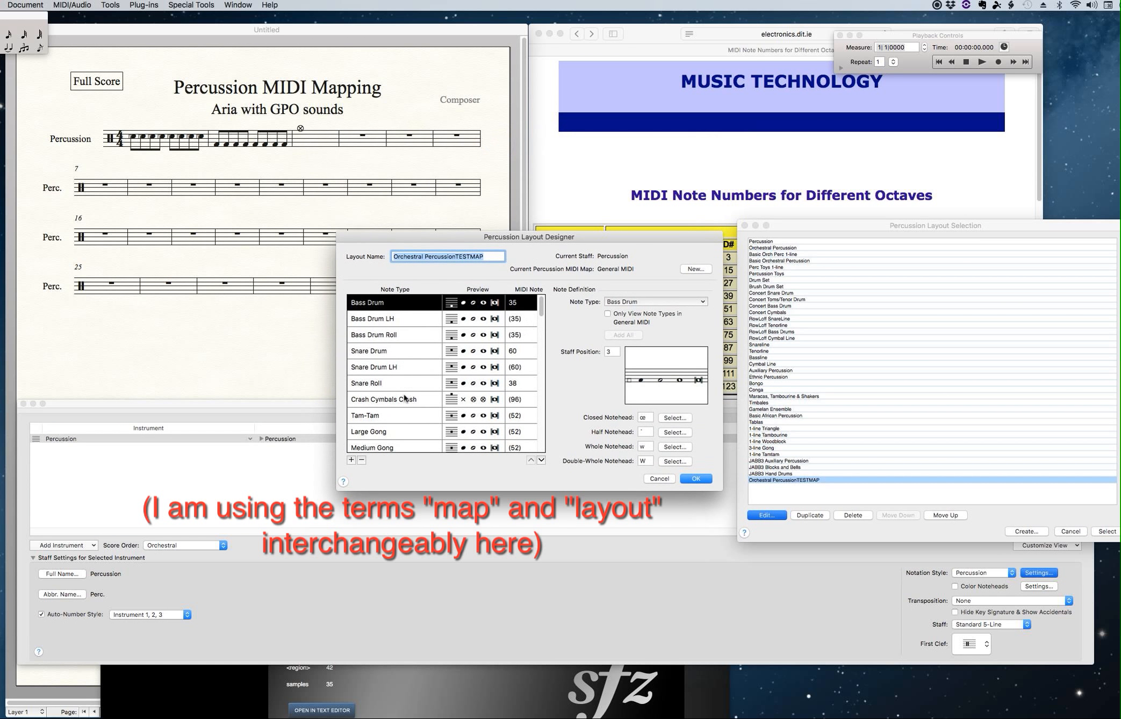
pyautogui.click(400, 402)
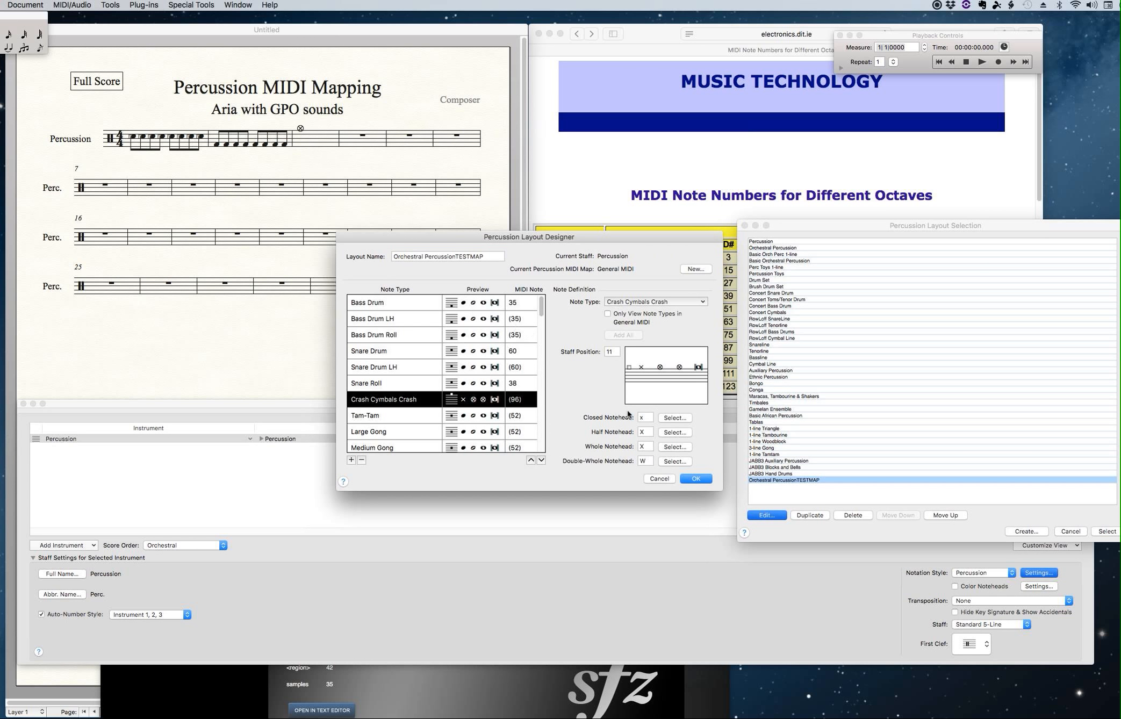
pyautogui.click(668, 420)
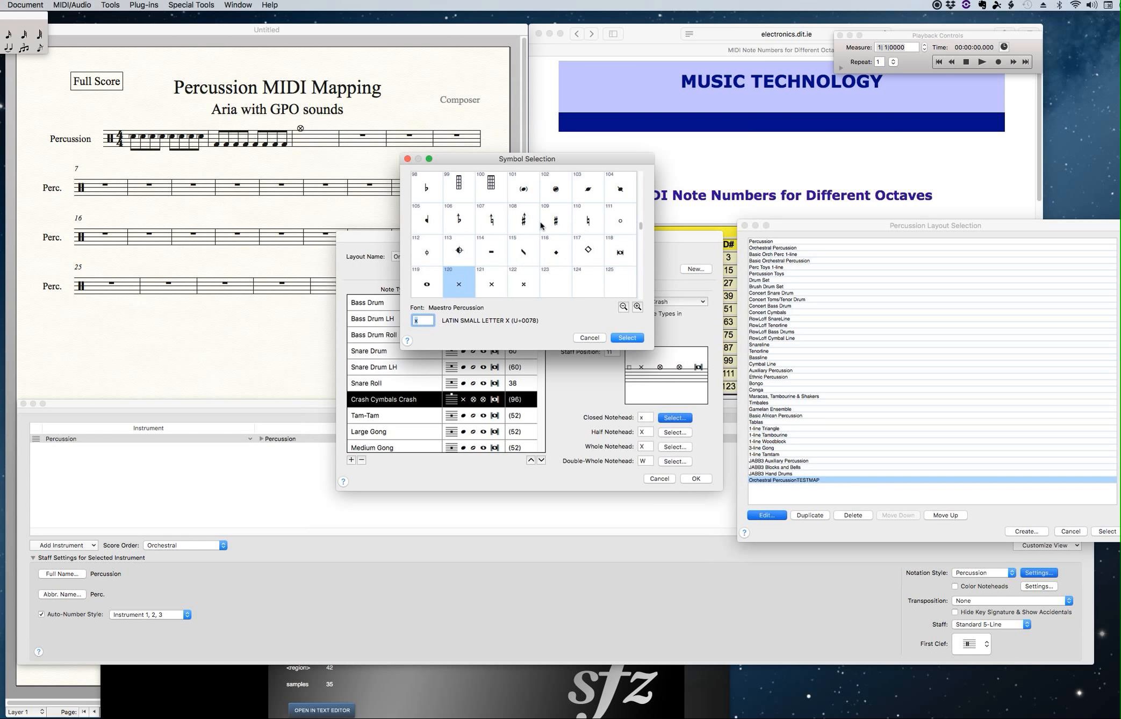
pyautogui.click(591, 337)
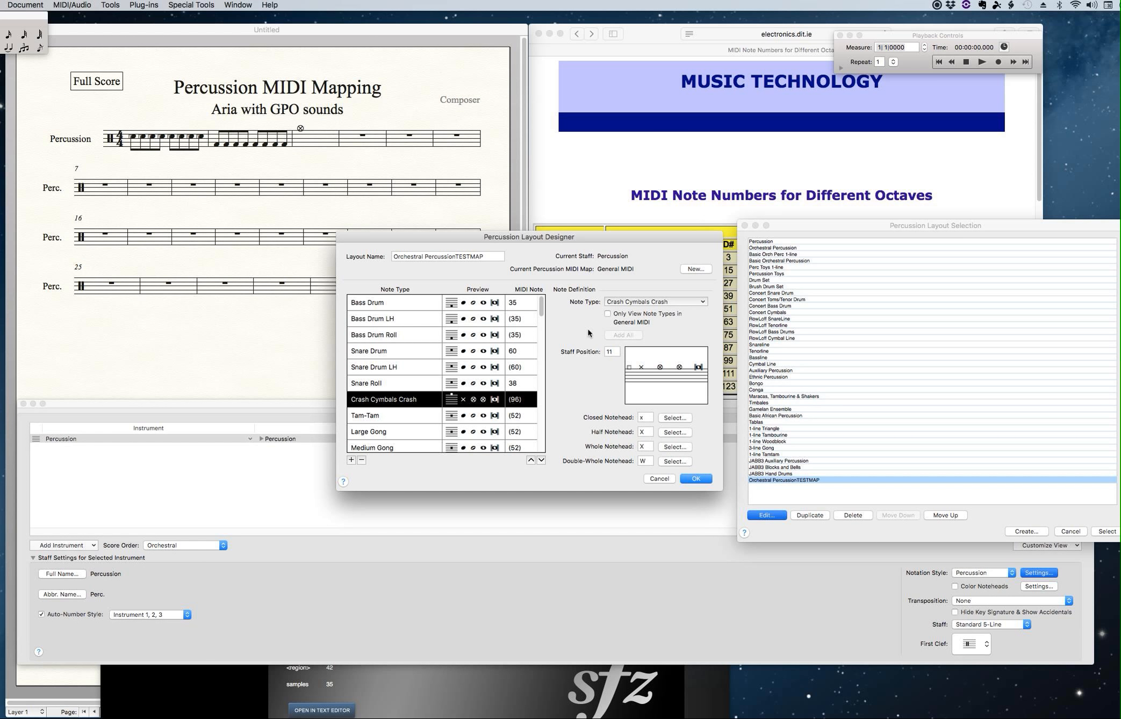
# Step: Check the Crash Cymbal's MIDI note in the General MIDI percussion map, close both editors and cancel the layout selection
pyautogui.click(694, 267)
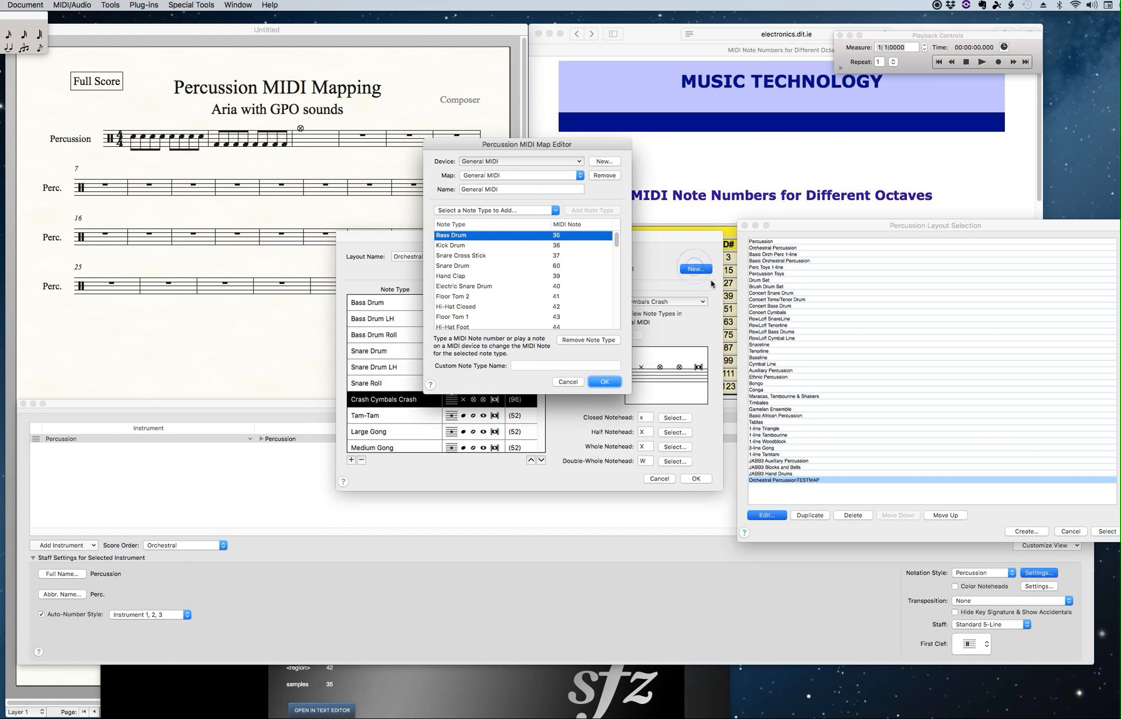
pyautogui.scroll(-5, 470, 291)
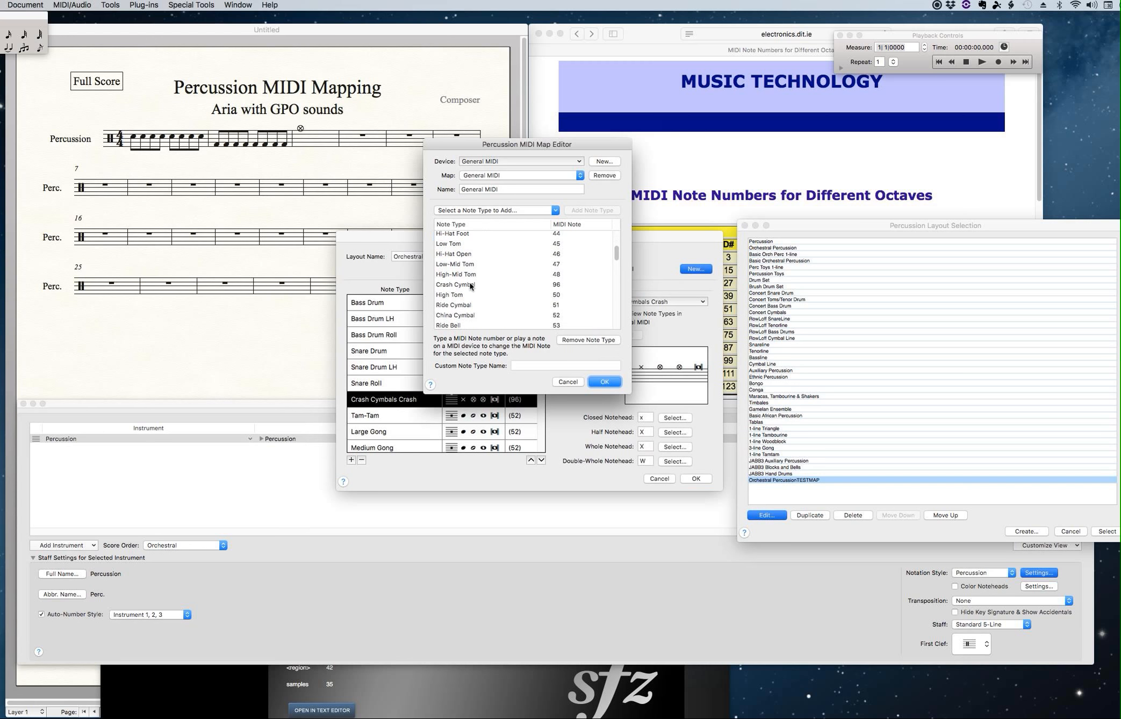
pyautogui.click(470, 285)
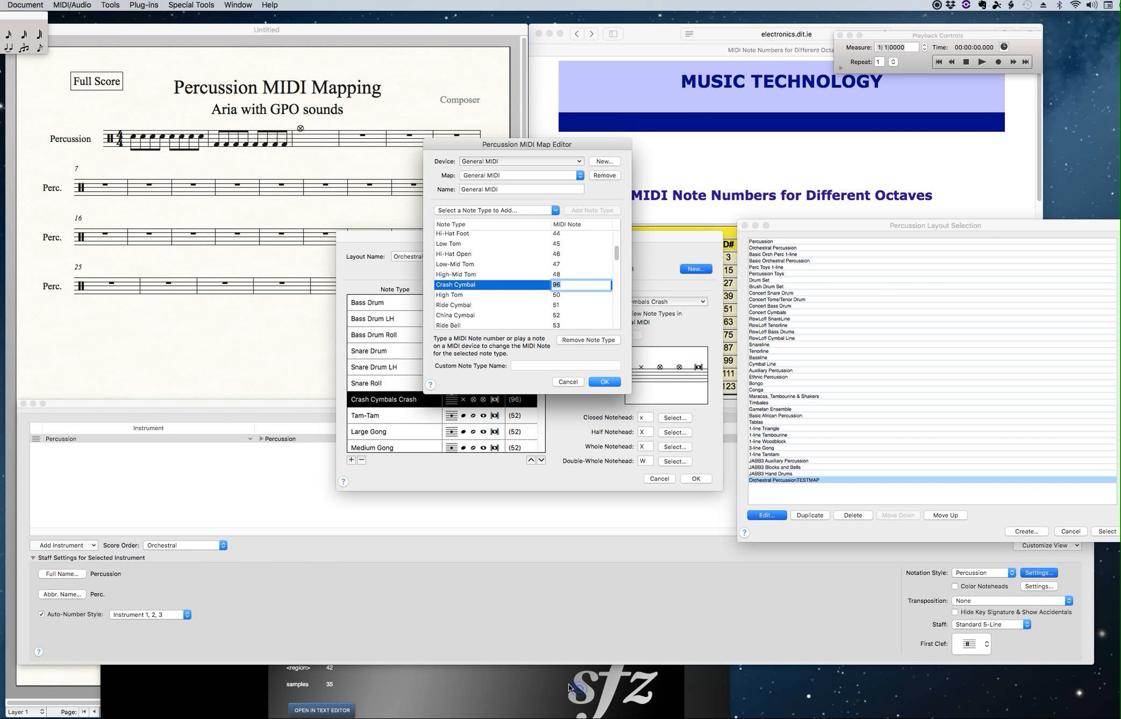
pyautogui.press('Return')
pyautogui.click(695, 478)
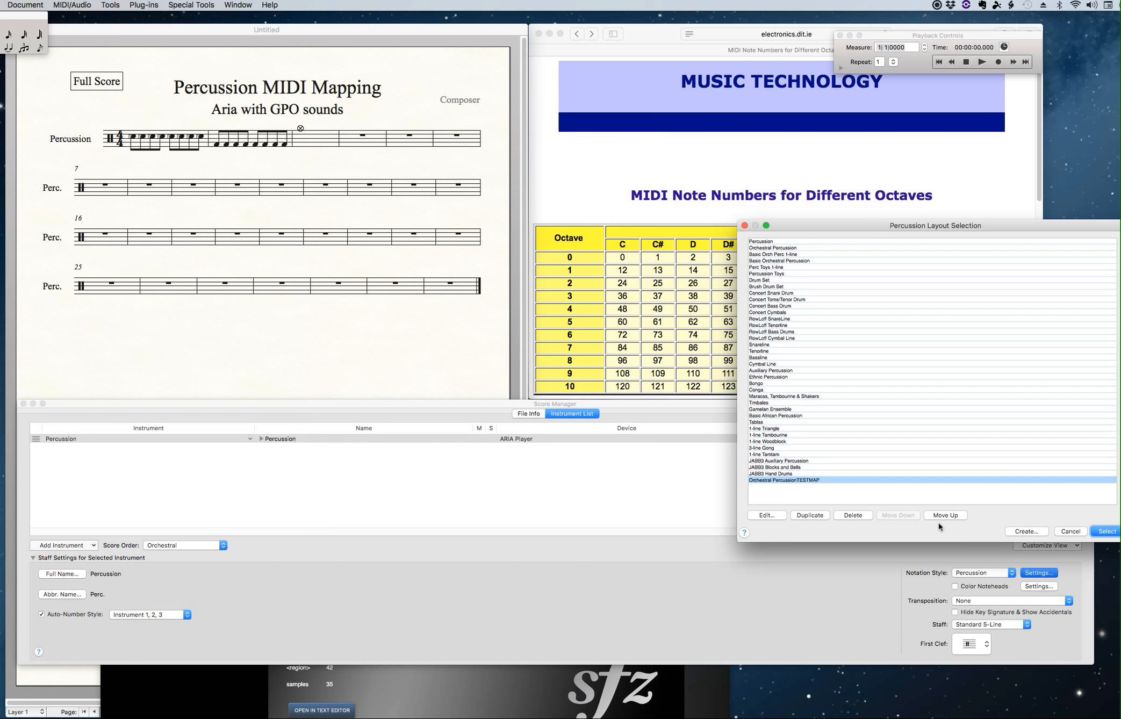
pyautogui.click(1062, 532)
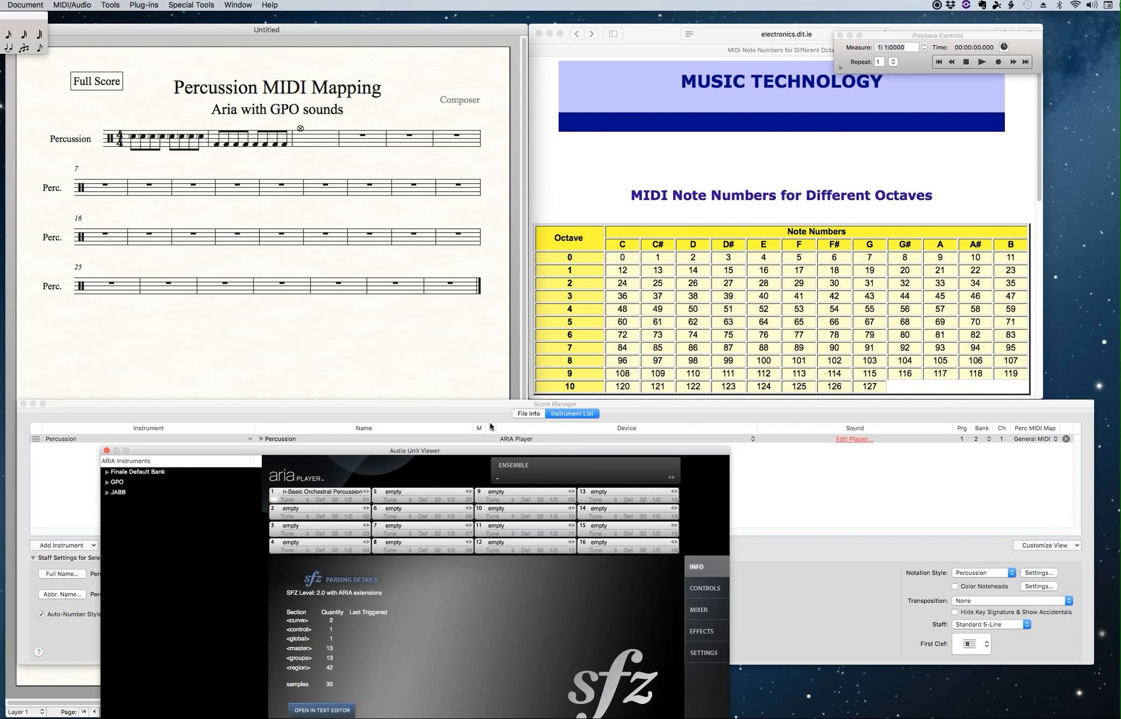
# Step: Audition keys in the upper range of the ARIA Player's on-screen keyboard to find the crash cymbal sound
pyautogui.moveTo(489, 451); pyautogui.dragTo(662, 256)
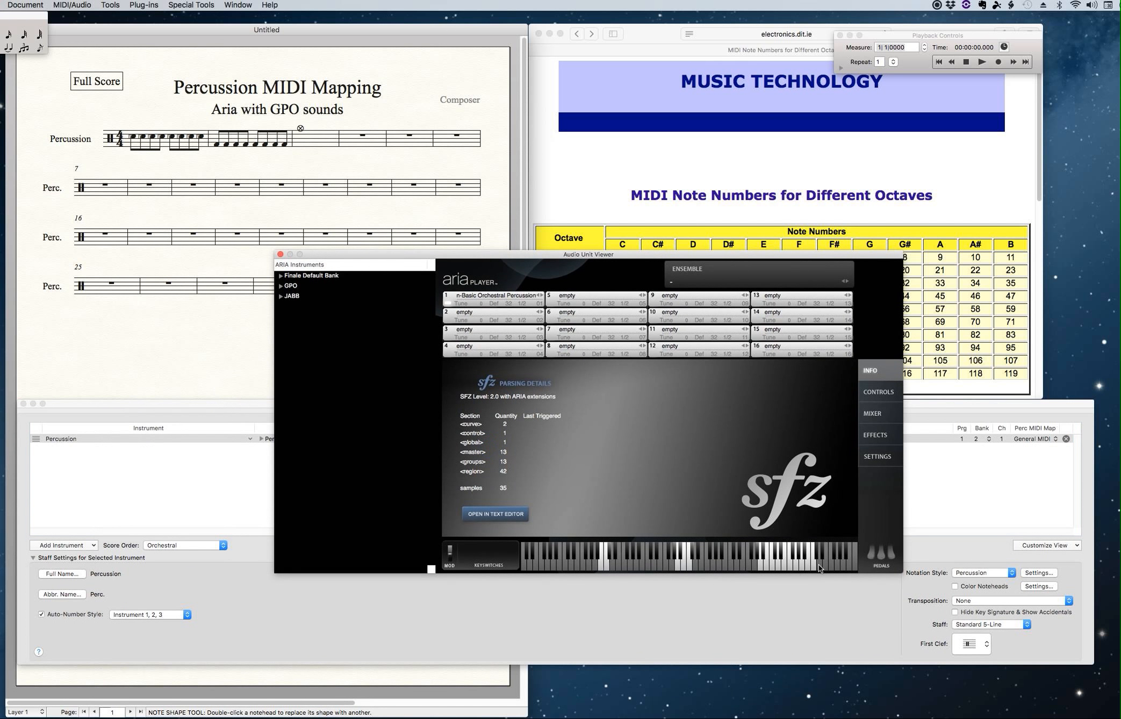
pyautogui.click(785, 565)
pyautogui.click(782, 553)
pyautogui.moveTo(1015, 404); pyautogui.dragTo(957, 647)
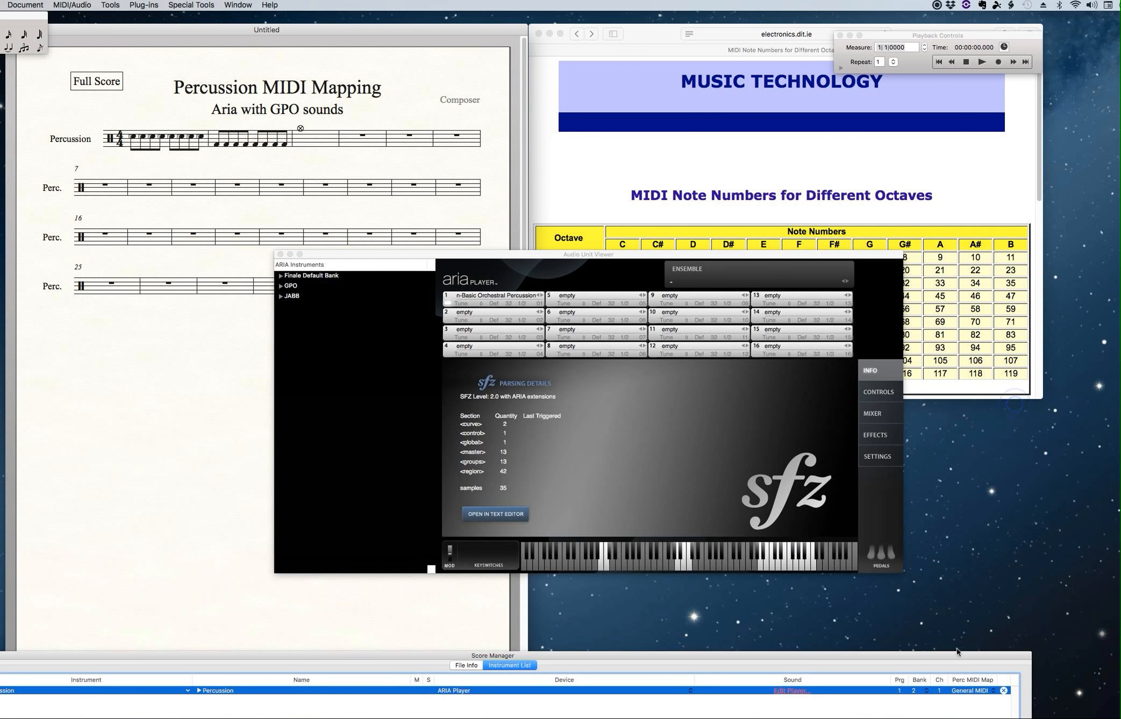
pyautogui.click(779, 548)
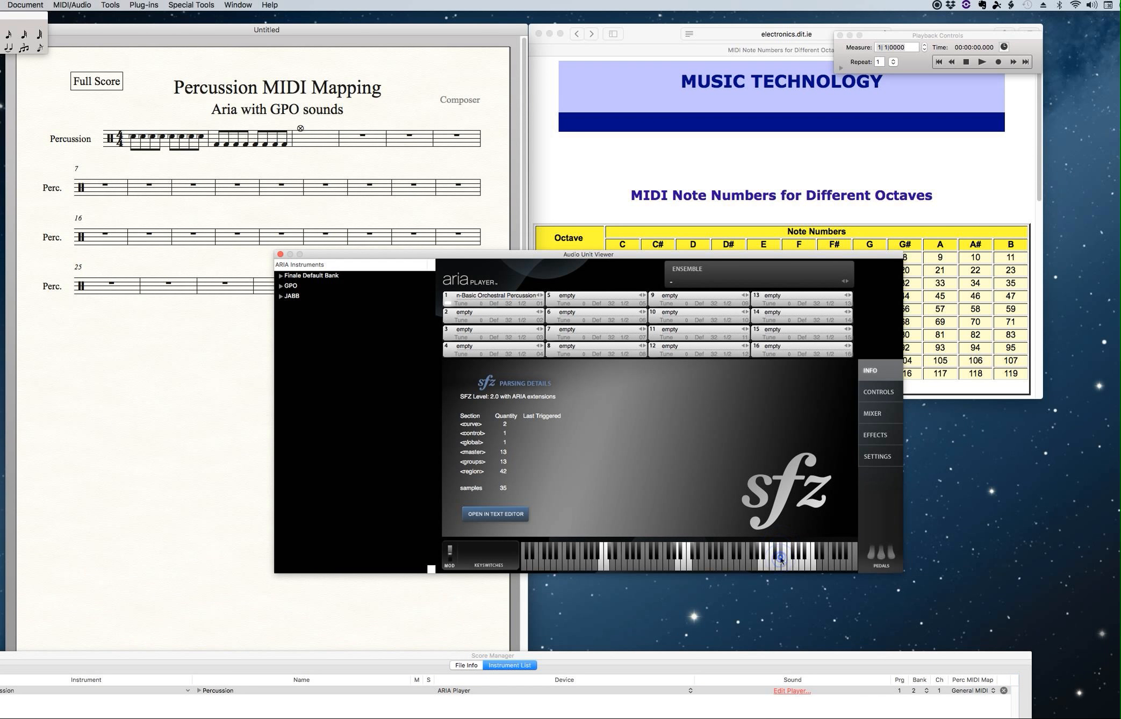
# Step: Place the ARIA Player beside the MIDI note number chart and play its keys to work out the crash cymbal's note number
pyautogui.moveTo(625, 255); pyautogui.dragTo(267, 125)
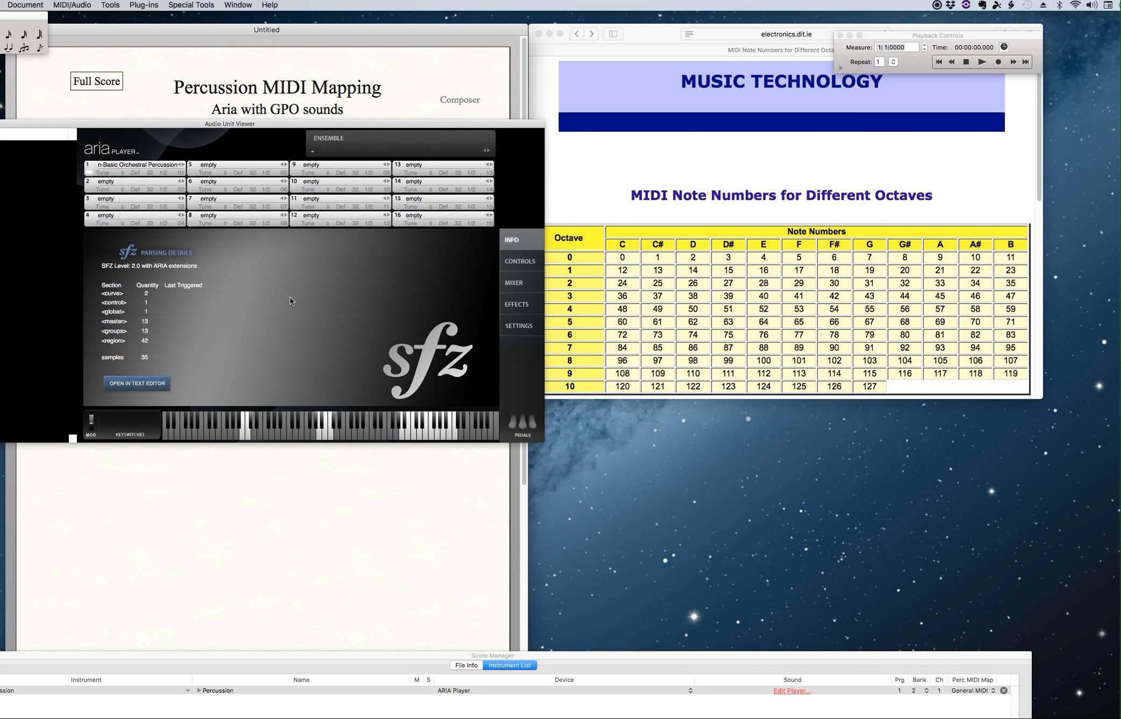
pyautogui.click(329, 434)
pyautogui.click(374, 435)
pyautogui.click(423, 422)
# Step: Reopen the Percussion staff's Orchestral PercussionTESTMAP layout for editing from the Score Manager and select the Crash Cymbals Crash note type
pyautogui.moveTo(363, 121); pyautogui.dragTo(832, 416)
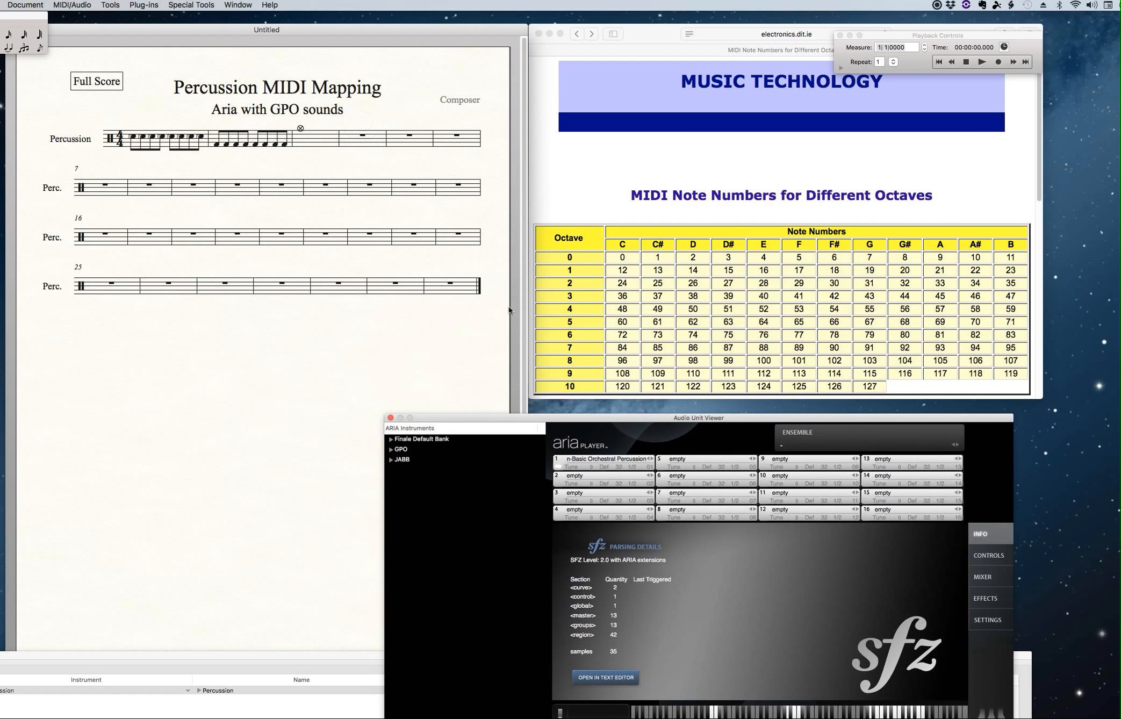
pyautogui.click(454, 355)
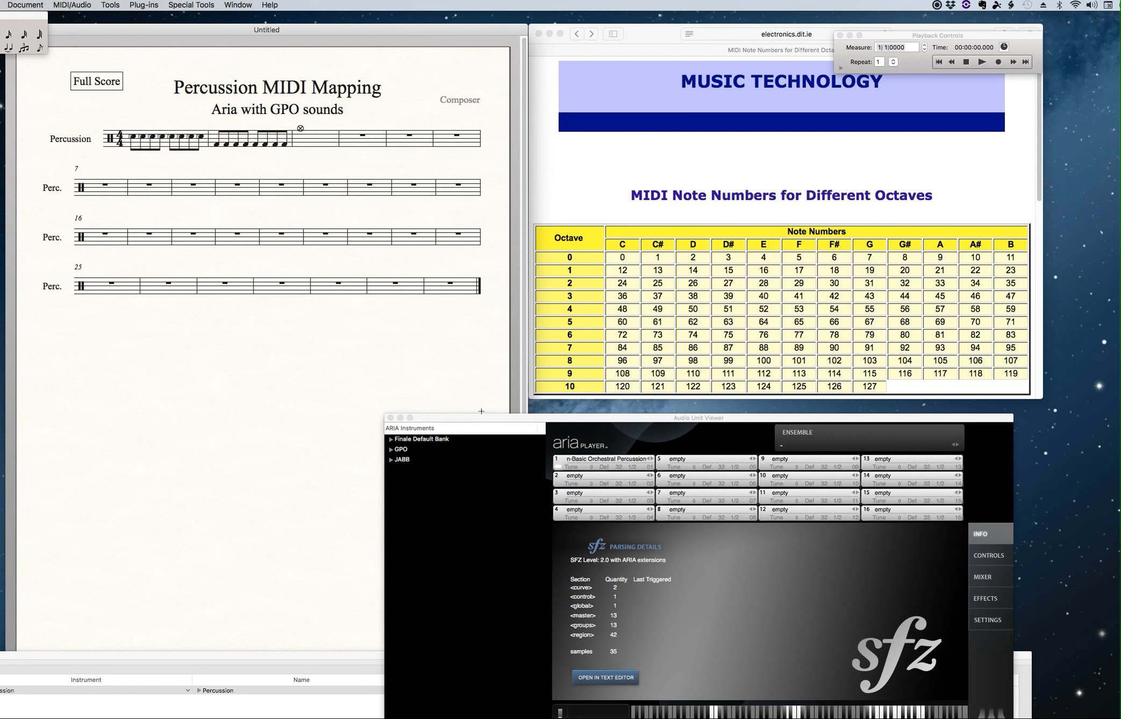
pyautogui.press('super+k')
pyautogui.press('super+k')
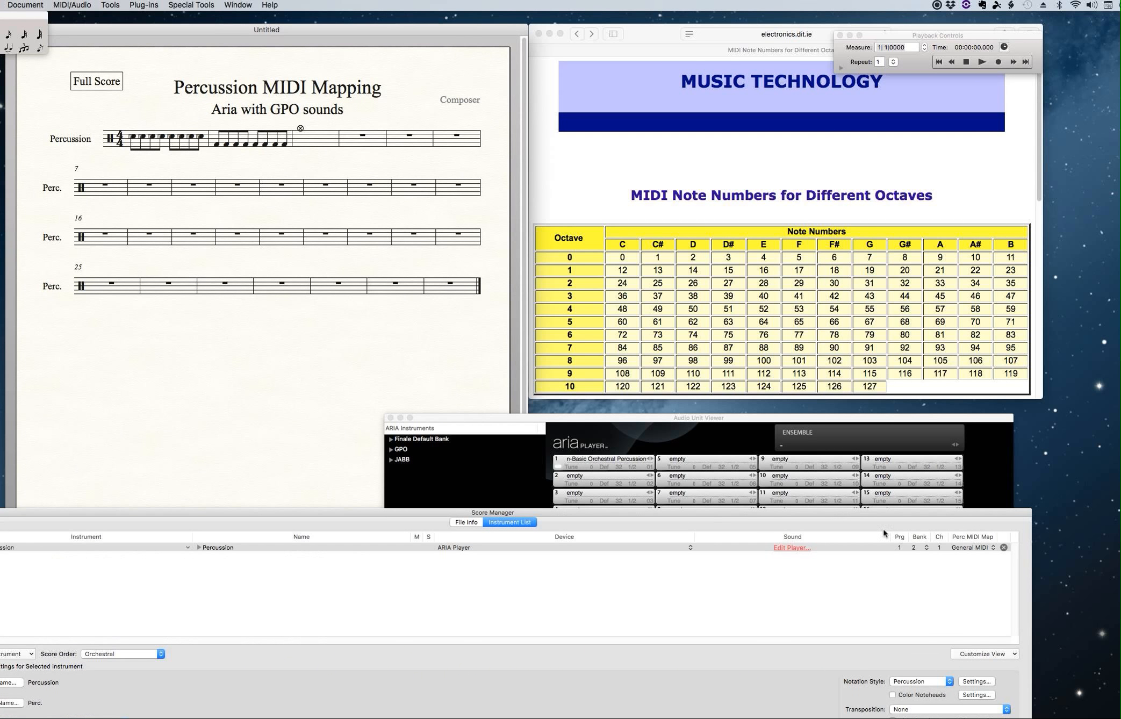
pyautogui.moveTo(929, 514); pyautogui.dragTo(722, 328)
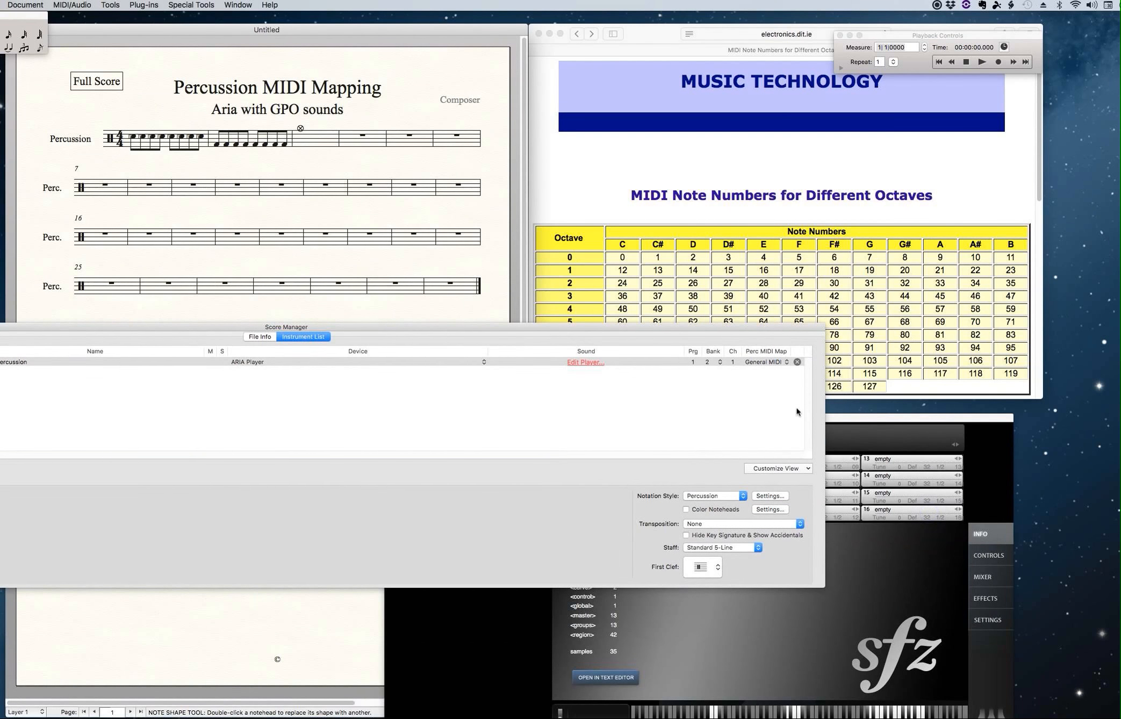
pyautogui.click(774, 497)
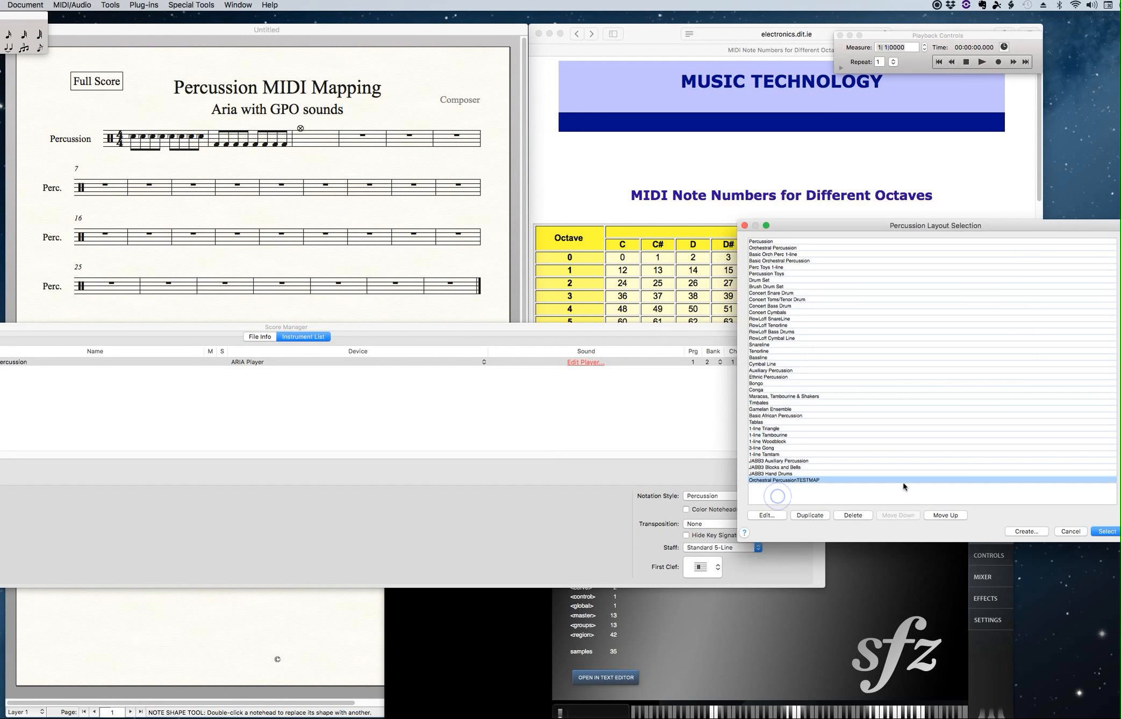
pyautogui.click(766, 515)
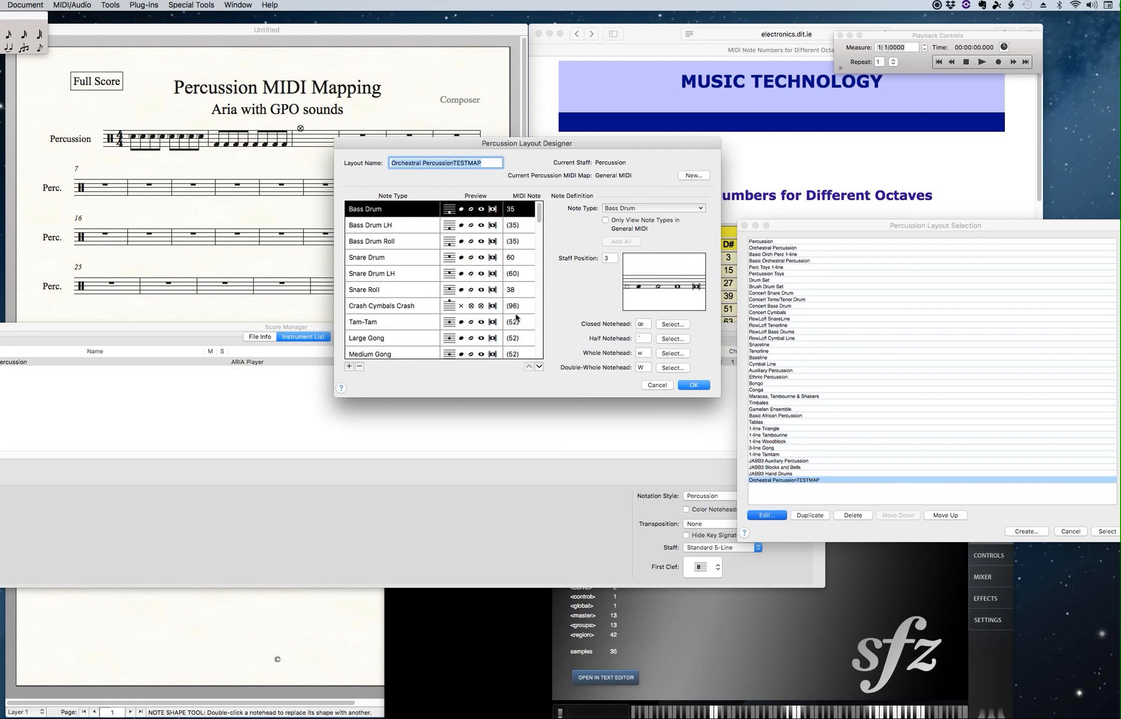
pyautogui.click(377, 305)
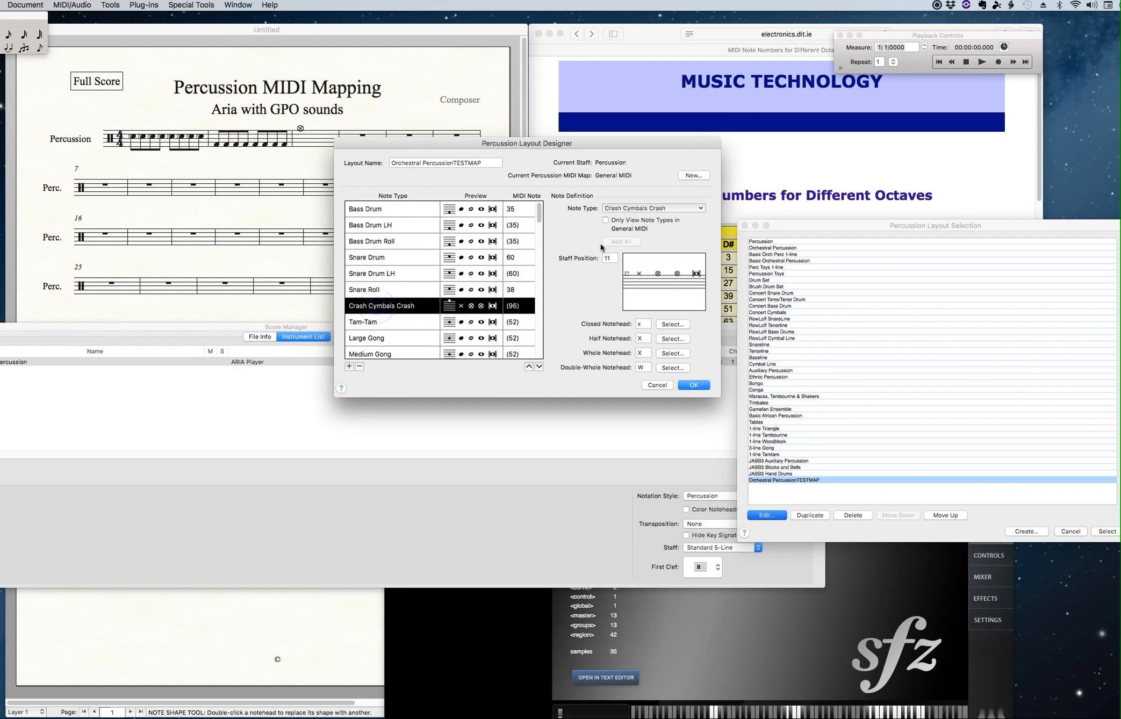
# Step: Set the Crash Cymbal's MIDI note to 87 in the General MIDI percussion map
pyautogui.click(699, 176)
pyautogui.scroll(-2, 498, 279)
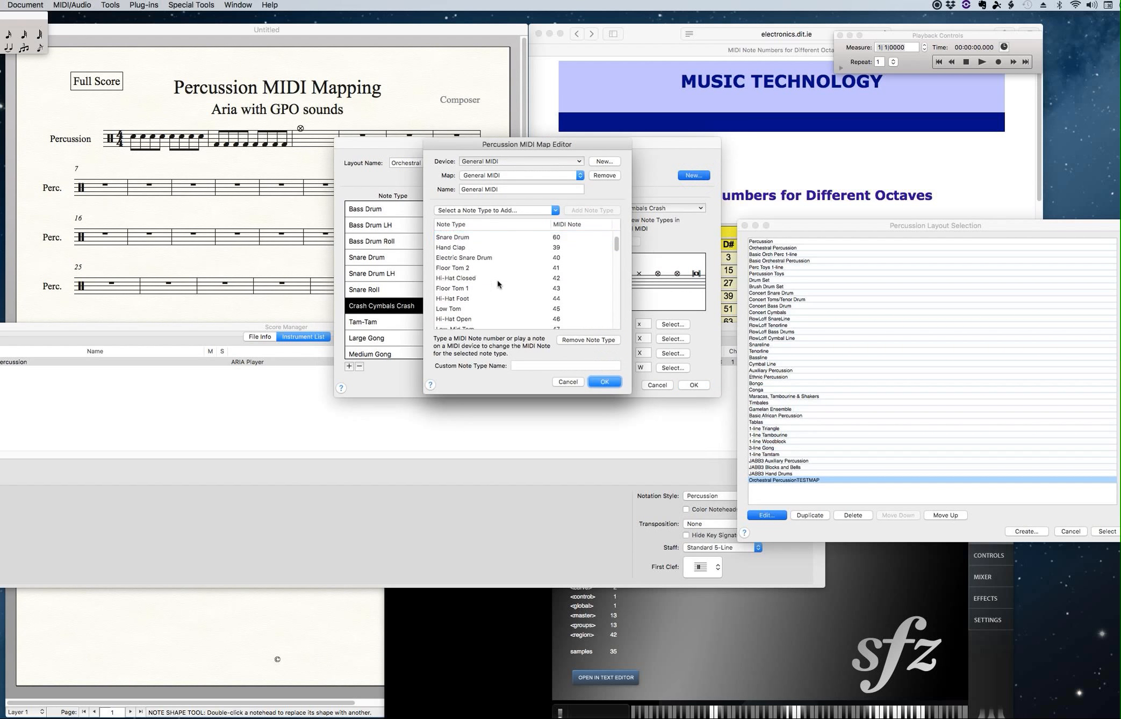
pyautogui.scroll(-2, 495, 272)
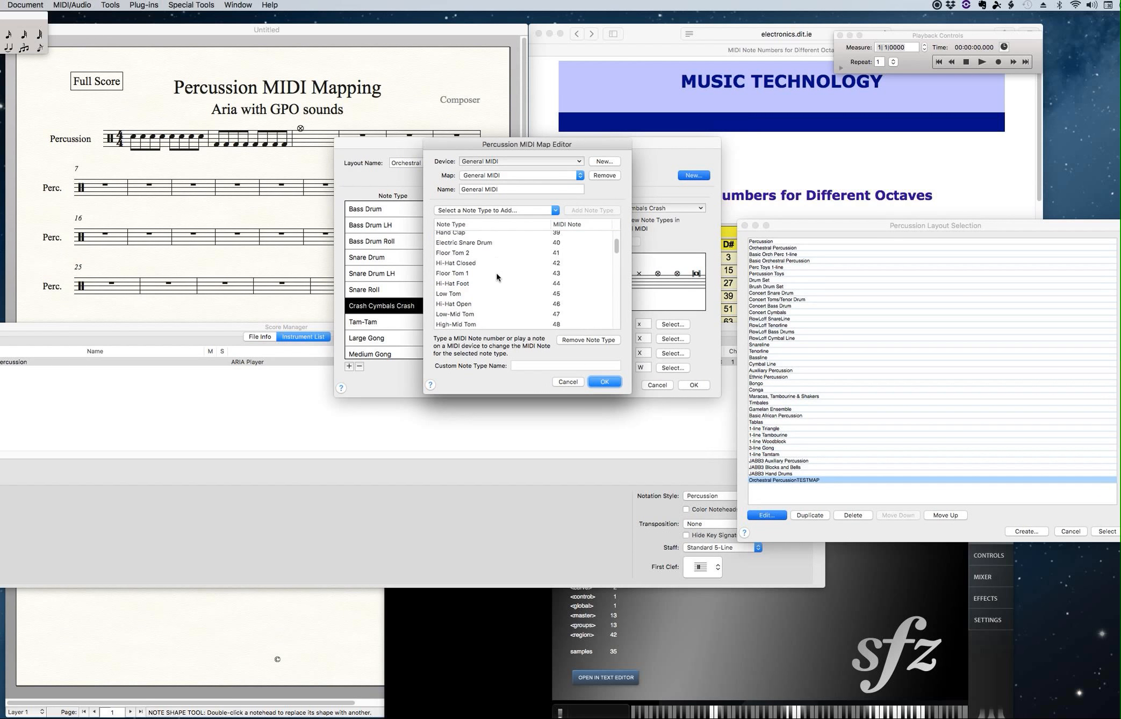
pyautogui.doubleClick(491, 323)
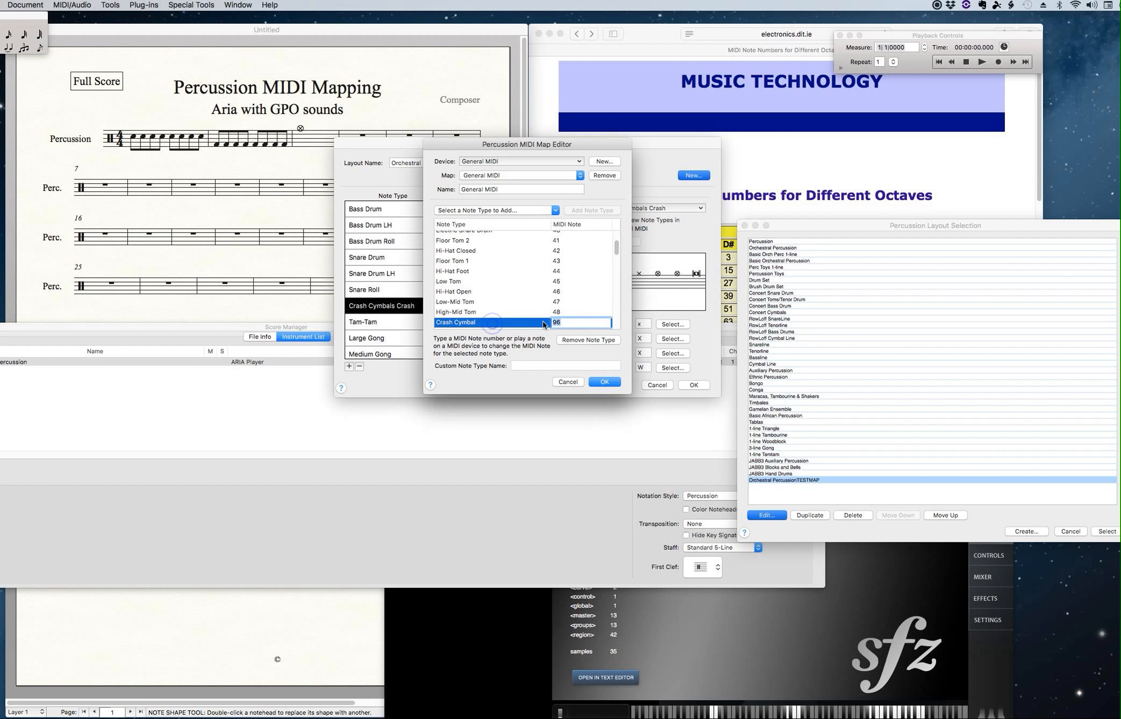
pyautogui.write('87')
pyautogui.press('Return')
# Step: Accept the percussion map and layout edits, apply the Orchestral PercussionTESTMAP layout to the staff, and play back the passage
pyautogui.scroll(-3, 559, 290)
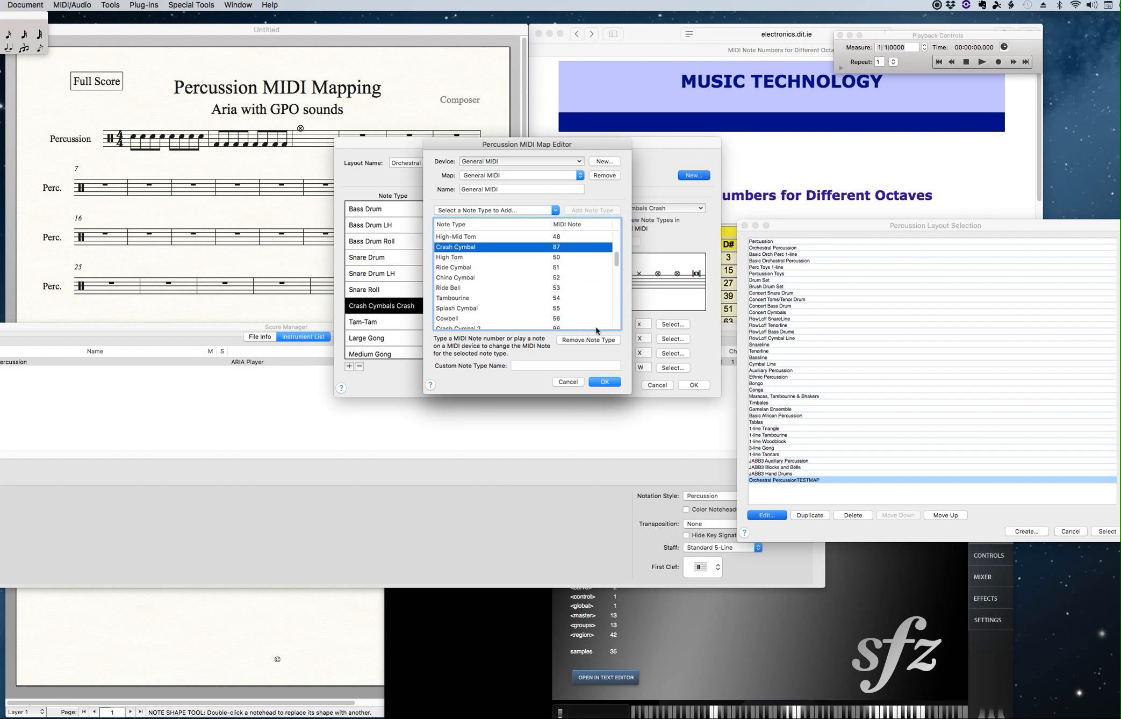
pyautogui.click(603, 382)
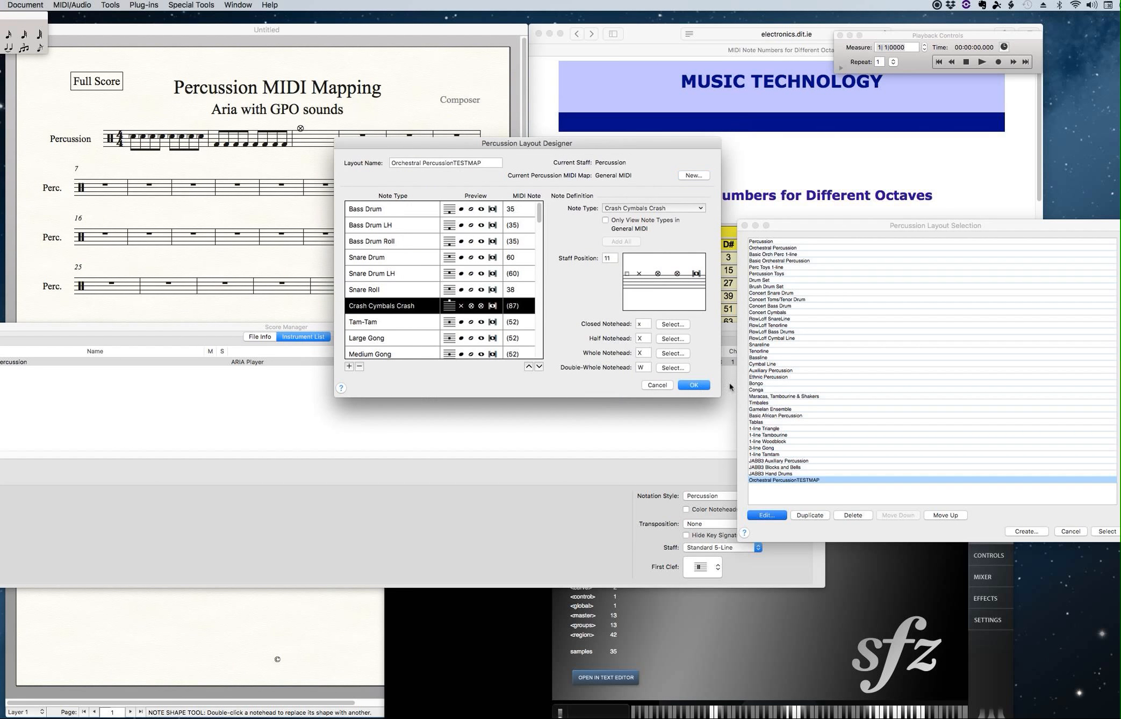
pyautogui.click(691, 385)
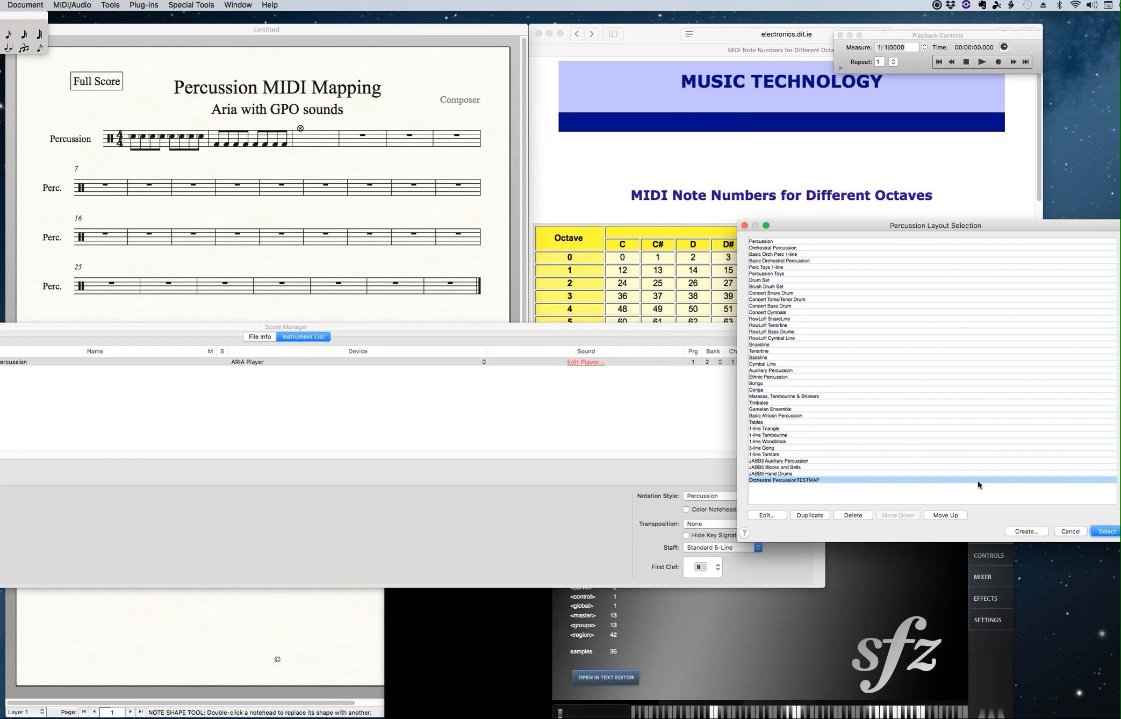
pyautogui.click(1098, 530)
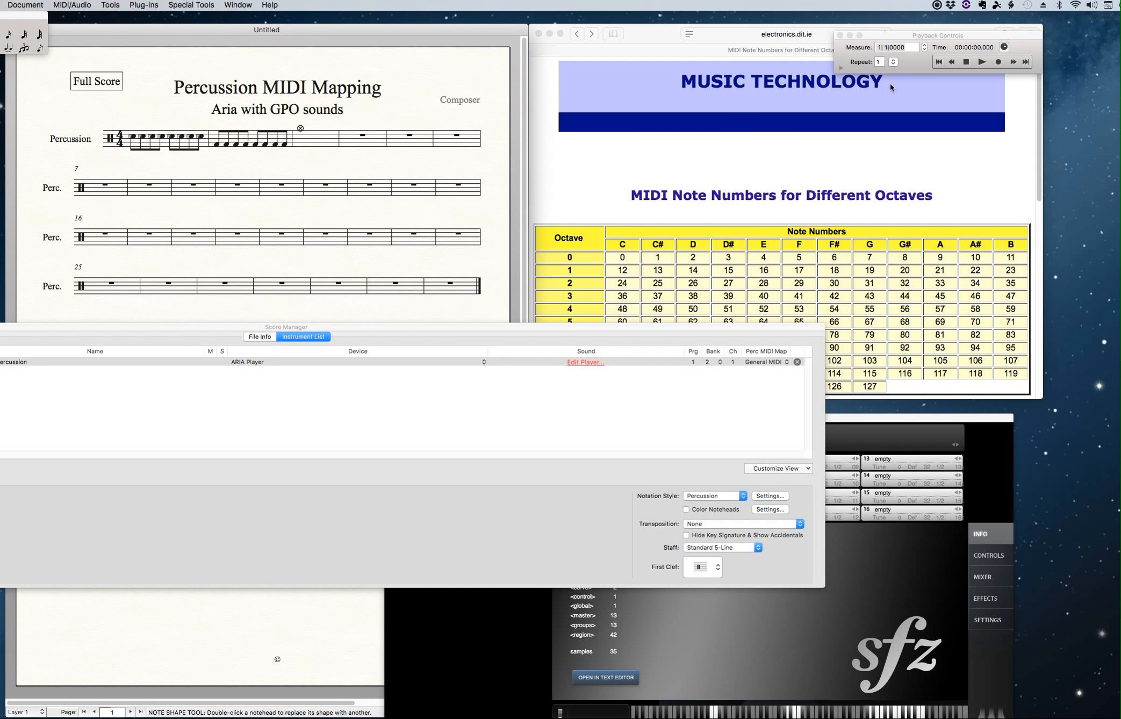
pyautogui.click(982, 63)
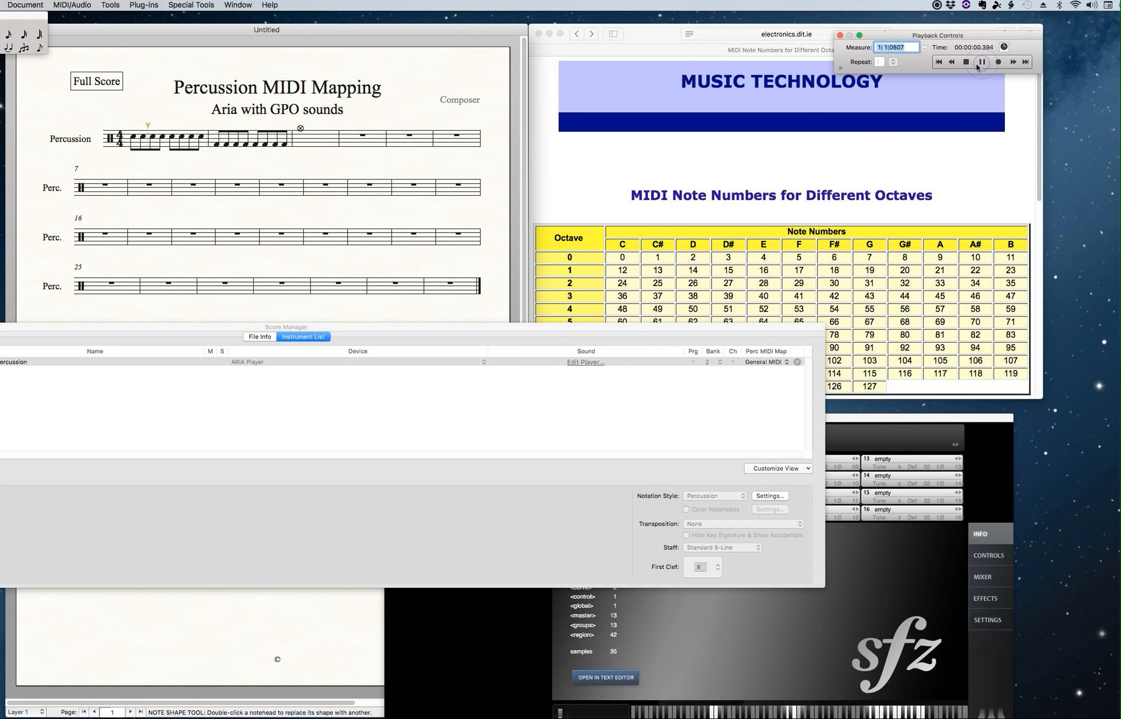